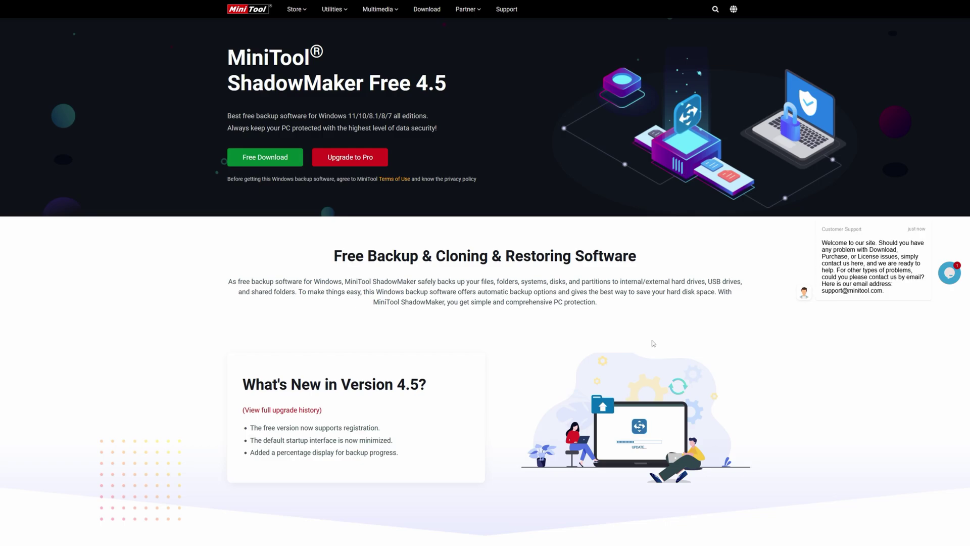
Step: Scroll the website's Highlighted Features list down to Smart Backup Management and Additional Features
{"action": "scroll", "coordinate": [679, 353], "scroll_direction": "down", "scroll_amount": 2}
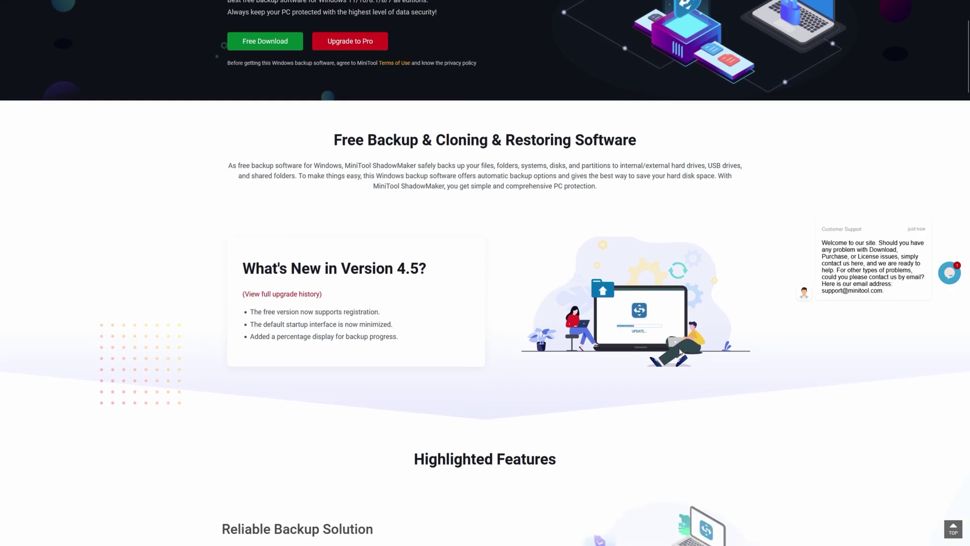
{"action": "scroll", "coordinate": [676, 344], "scroll_direction": "down", "scroll_amount": 6}
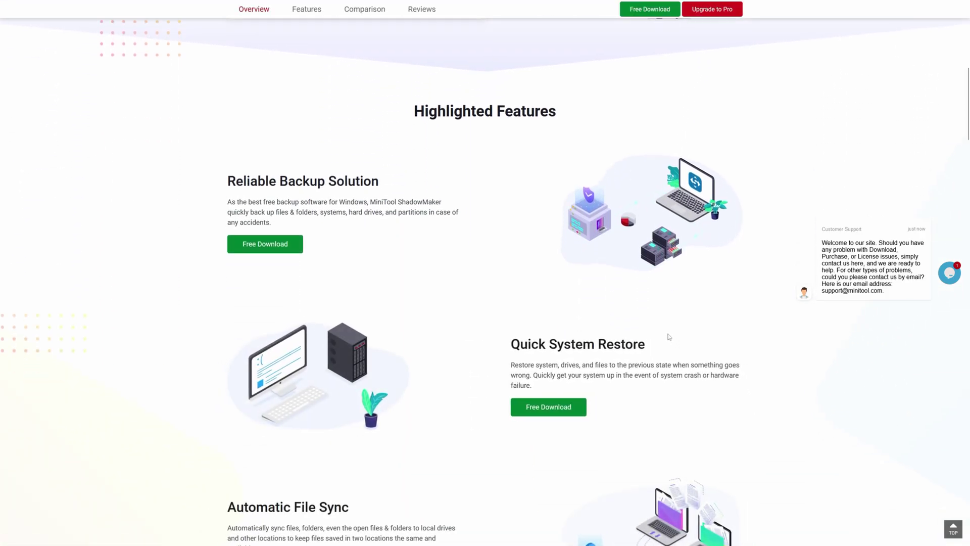
{"action": "scroll", "coordinate": [670, 328], "scroll_direction": "down", "scroll_amount": 1}
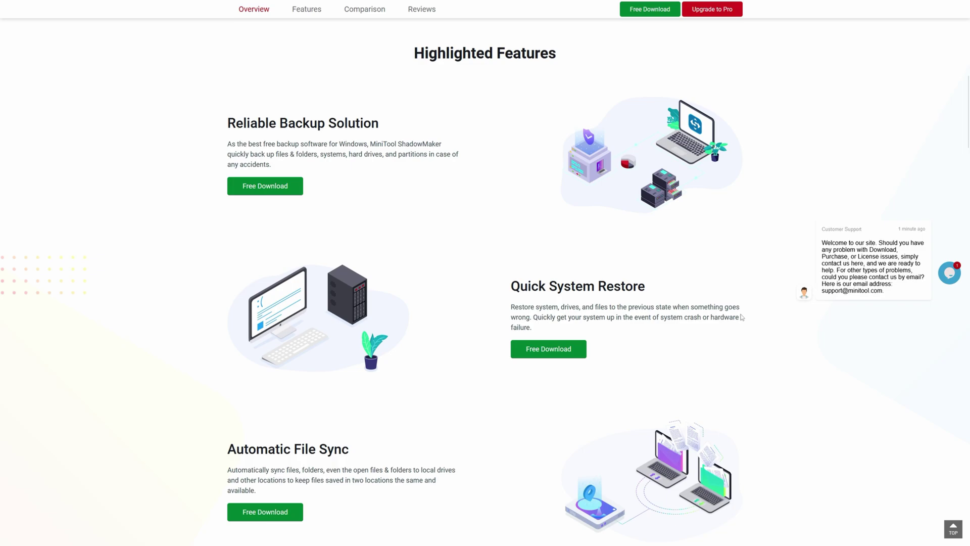
{"action": "scroll", "coordinate": [730, 311], "scroll_direction": "down", "scroll_amount": 4}
{"action": "scroll", "coordinate": [728, 309], "scroll_direction": "down", "scroll_amount": 2}
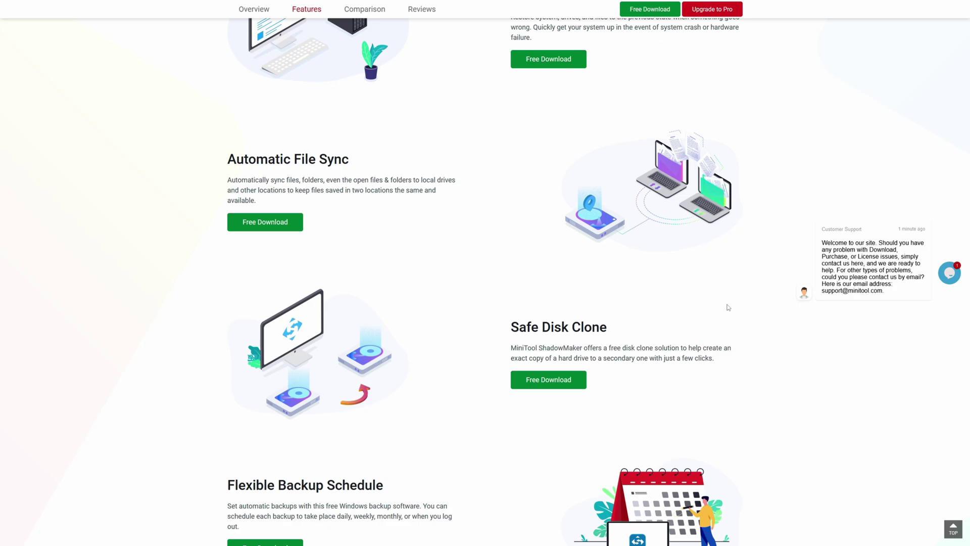
{"action": "scroll", "coordinate": [730, 314], "scroll_direction": "down", "scroll_amount": 4}
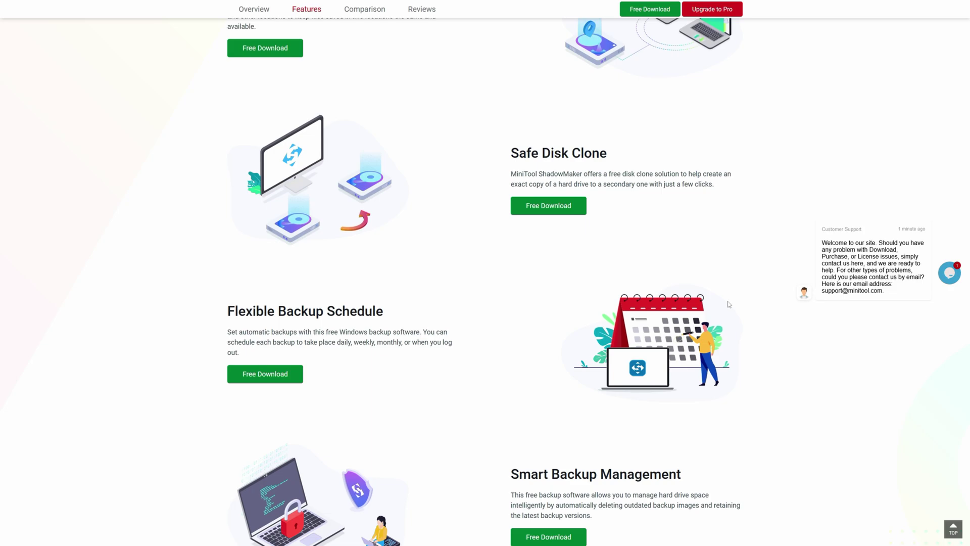
{"action": "scroll", "coordinate": [723, 299], "scroll_direction": "down", "scroll_amount": 3}
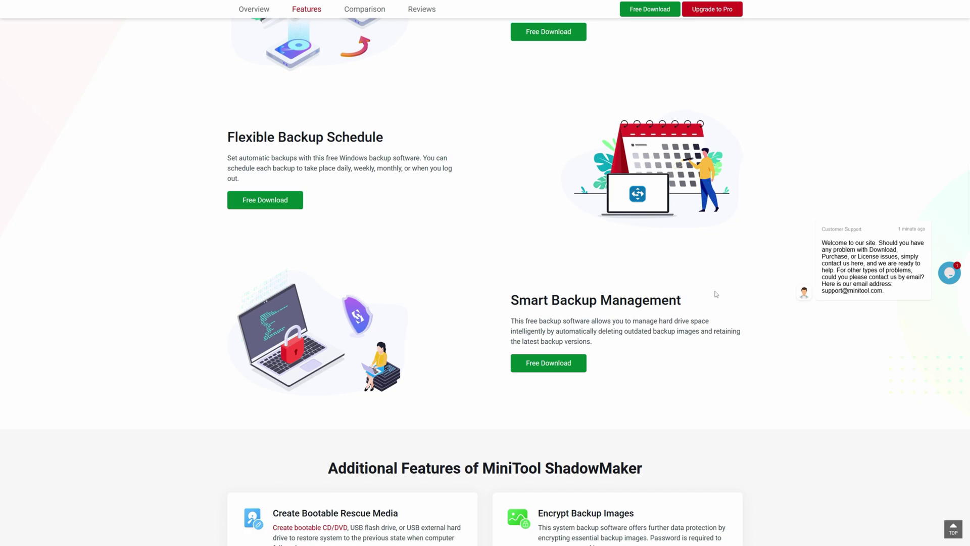
{"action": "scroll", "coordinate": [716, 294], "scroll_direction": "down", "scroll_amount": 3}
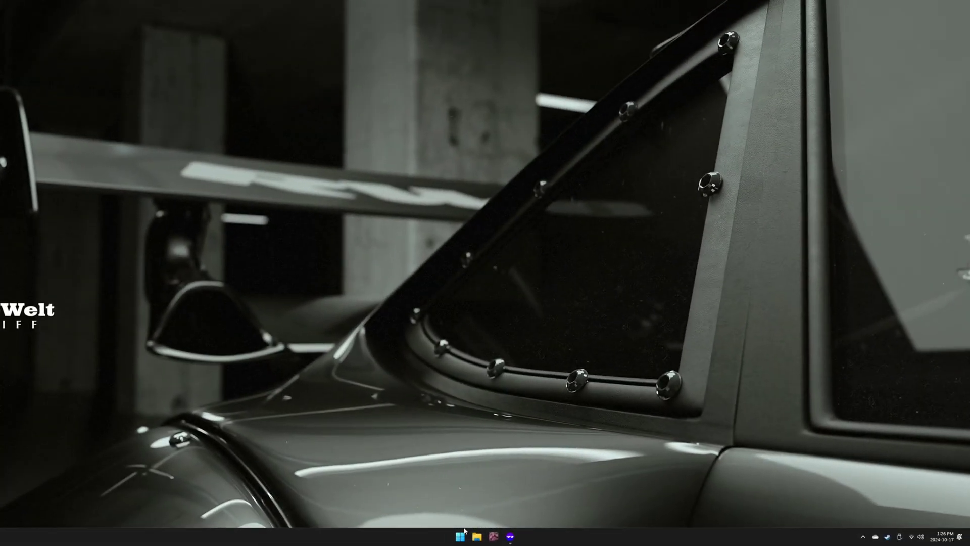
Step: Launch MiniTool ShadowMaker Free from the Start menu's Recommended list
{"action": "left_click", "coordinate": [463, 534]}
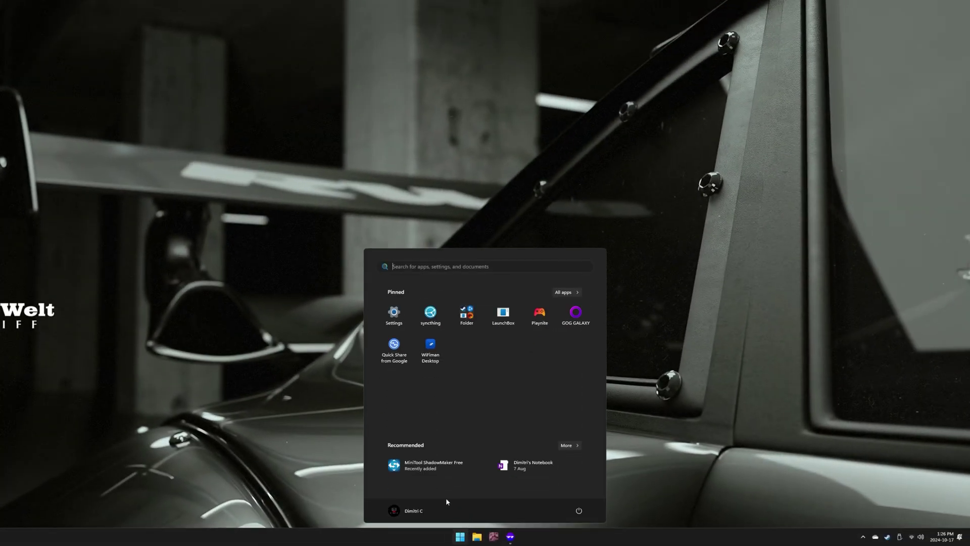
{"action": "left_click", "coordinate": [436, 464]}
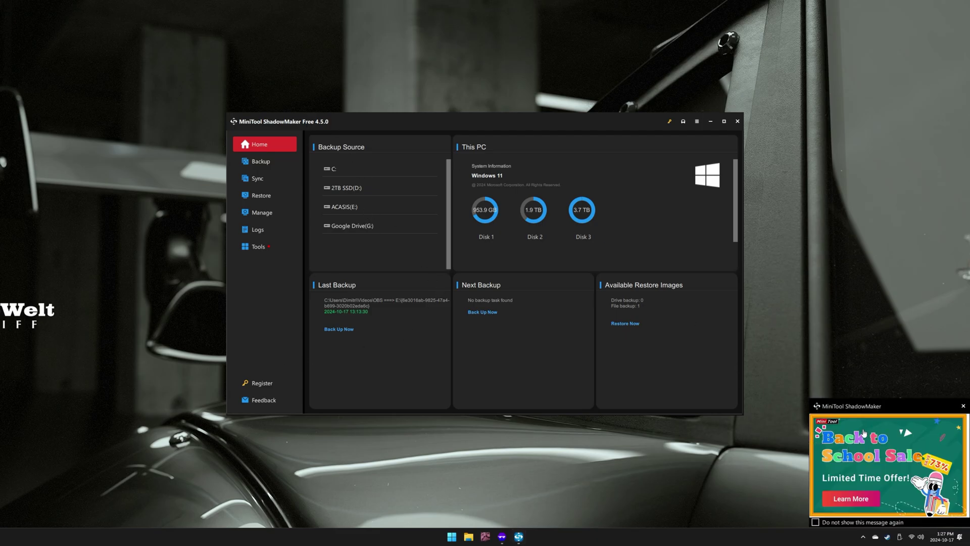
Step: Dismiss the Back to School Sale pop-up and go to the Backup page
{"action": "left_click", "coordinate": [963, 407]}
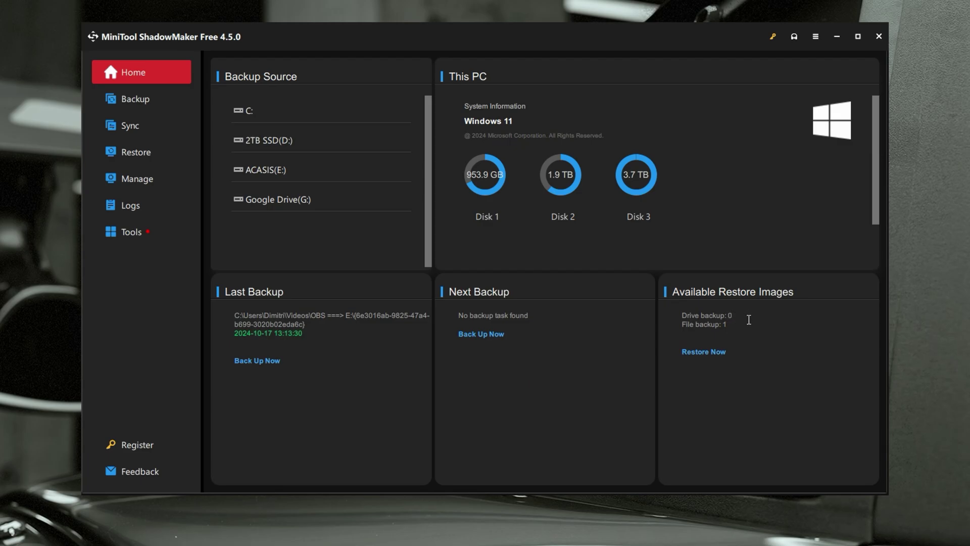
{"action": "left_click", "coordinate": [168, 104]}
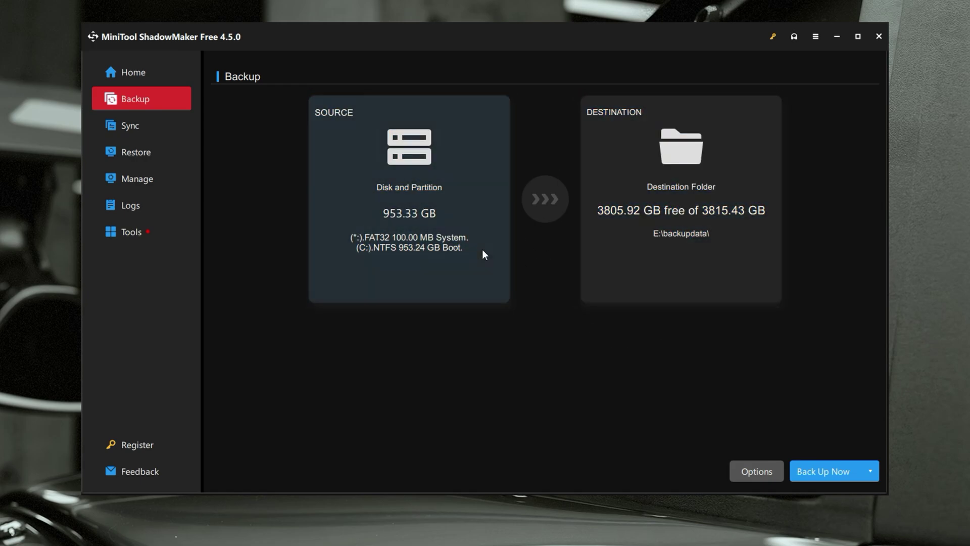
Step: Review the Sync options' Comparison and Filter settings without saving, then go to Restore
{"action": "left_click", "coordinate": [169, 127]}
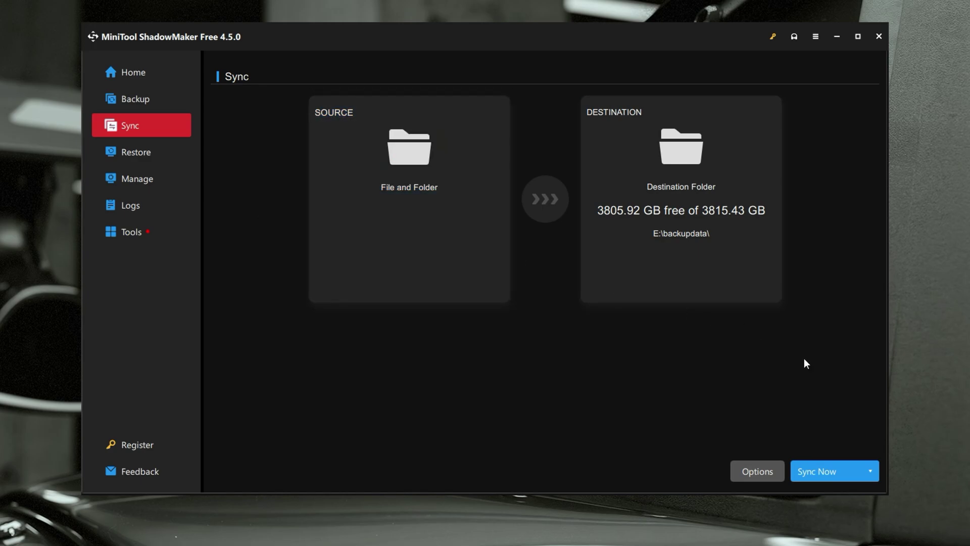
{"action": "left_click", "coordinate": [764, 462]}
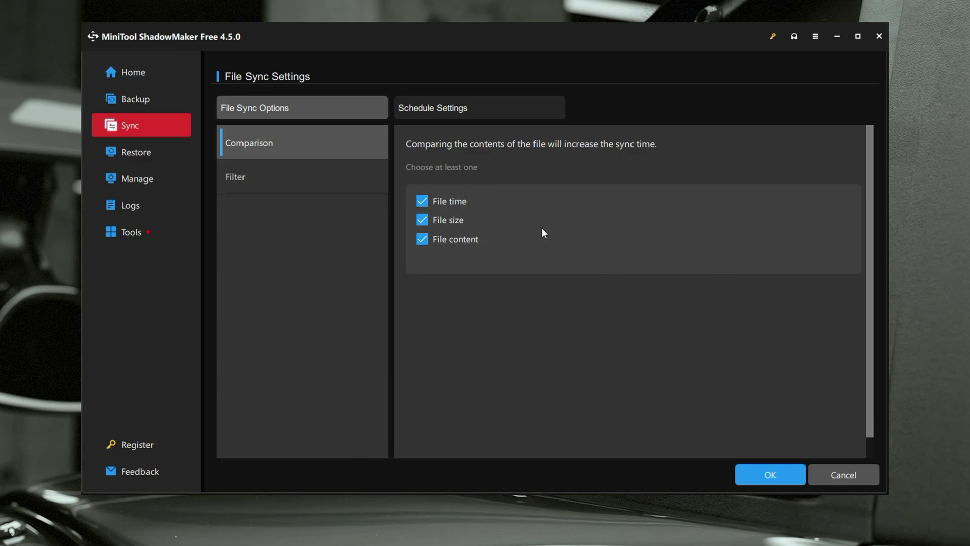
{"action": "left_click", "coordinate": [304, 190]}
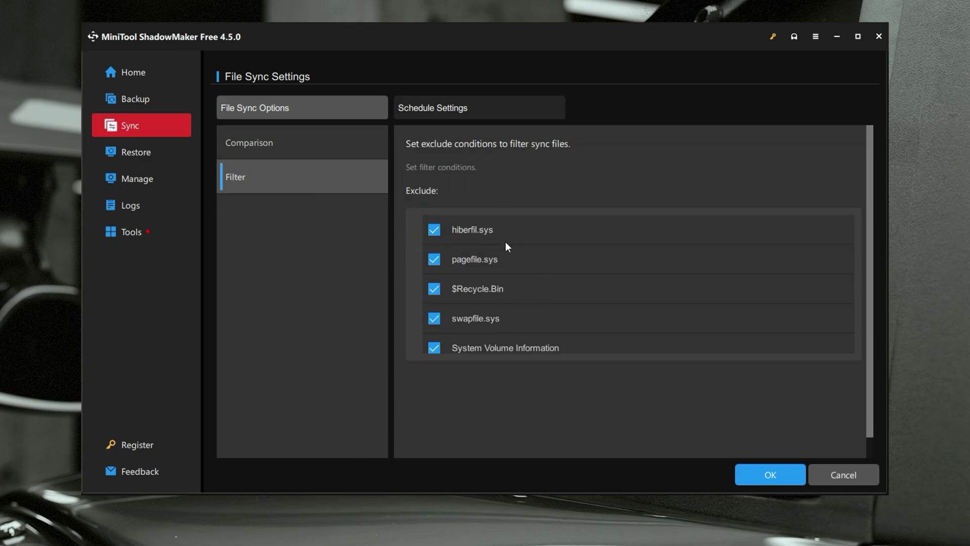
{"action": "scroll", "coordinate": [511, 253], "scroll_direction": "down", "scroll_amount": 5}
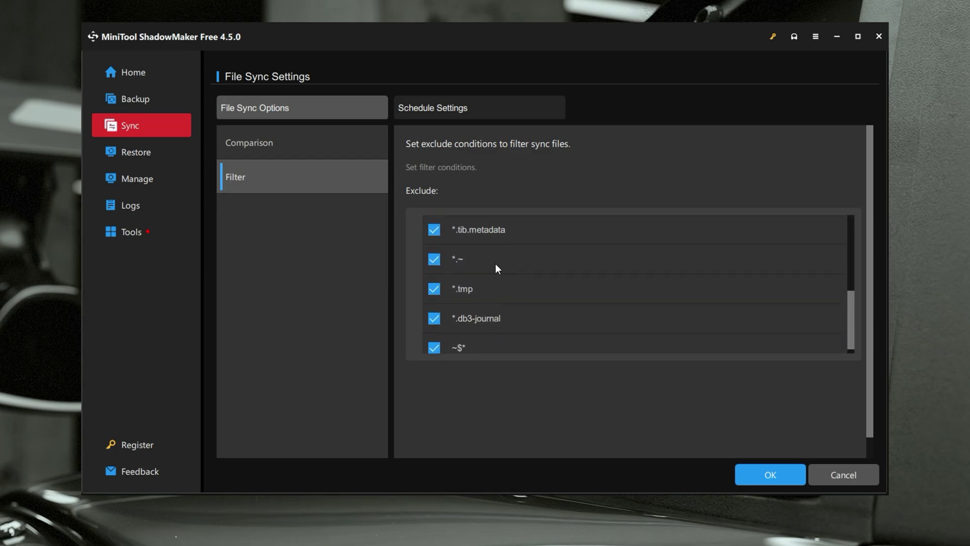
{"action": "scroll", "coordinate": [496, 264], "scroll_direction": "up", "scroll_amount": 5}
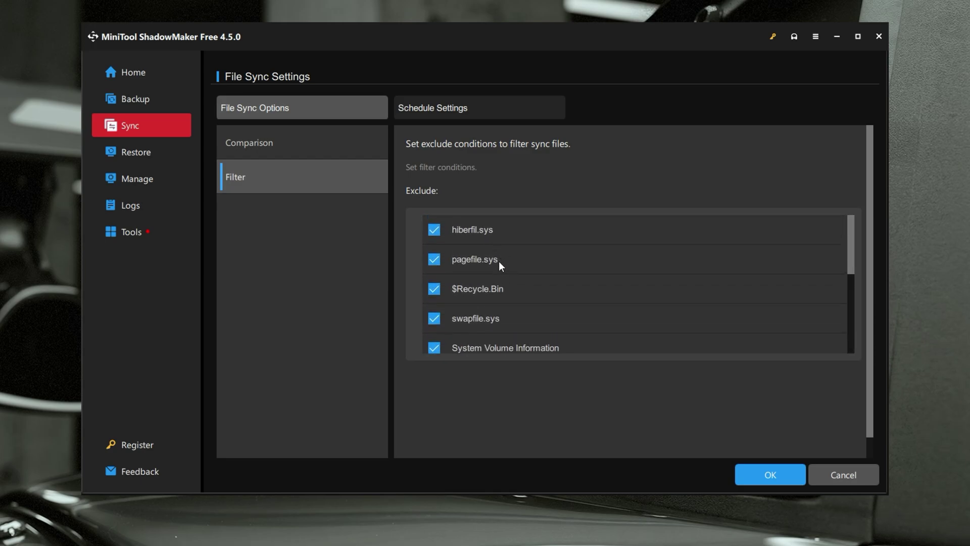
{"action": "left_click", "coordinate": [847, 472]}
{"action": "left_click", "coordinate": [166, 159]}
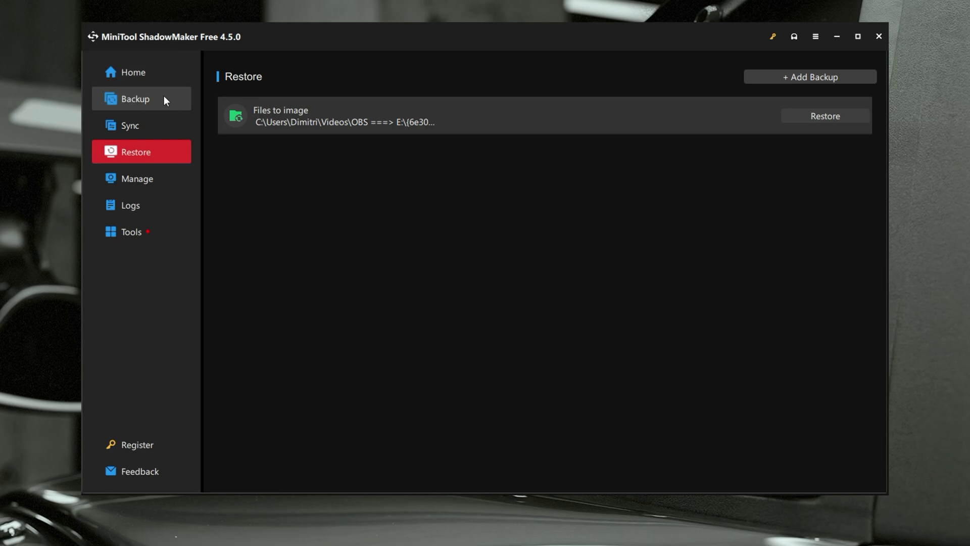
Step: Delete the Videos\OBS Files to image task with its backup files, then view Logs
{"action": "left_click", "coordinate": [159, 174]}
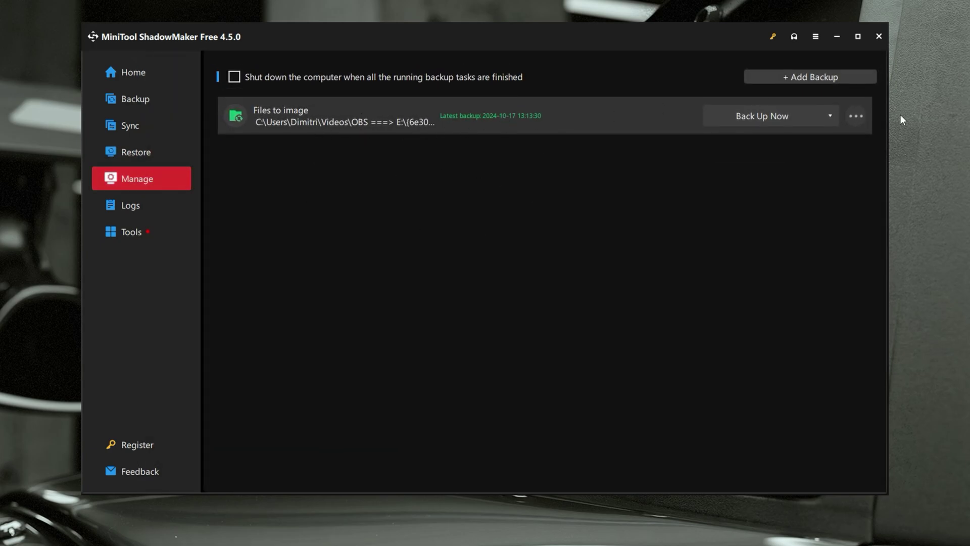
{"action": "left_click", "coordinate": [859, 118]}
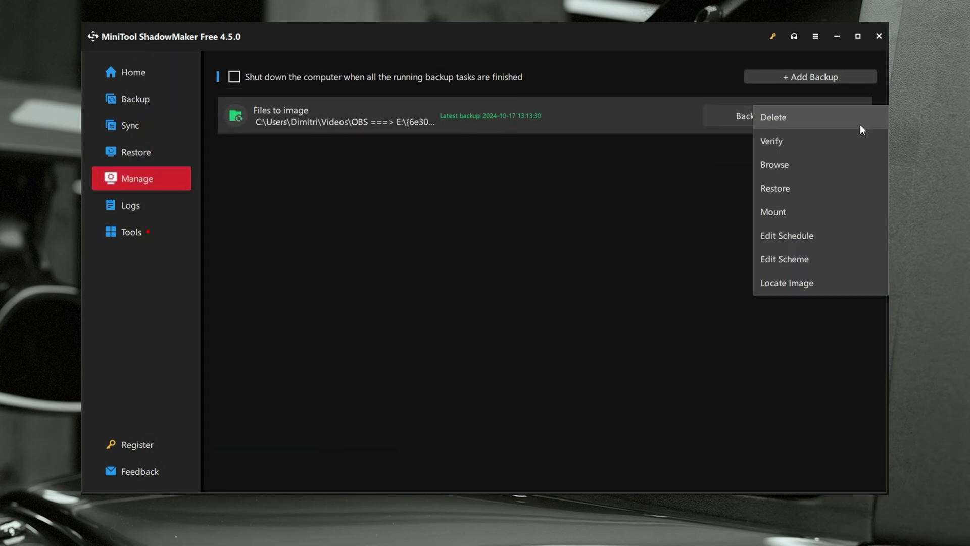
{"action": "left_click", "coordinate": [763, 120]}
{"action": "left_click", "coordinate": [408, 234]}
{"action": "left_click", "coordinate": [424, 295]}
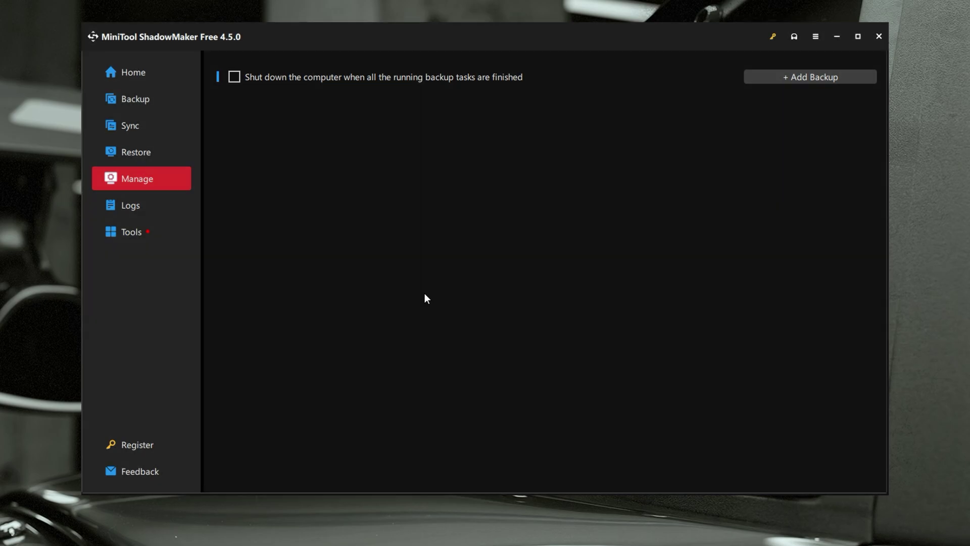
{"action": "left_click", "coordinate": [185, 204]}
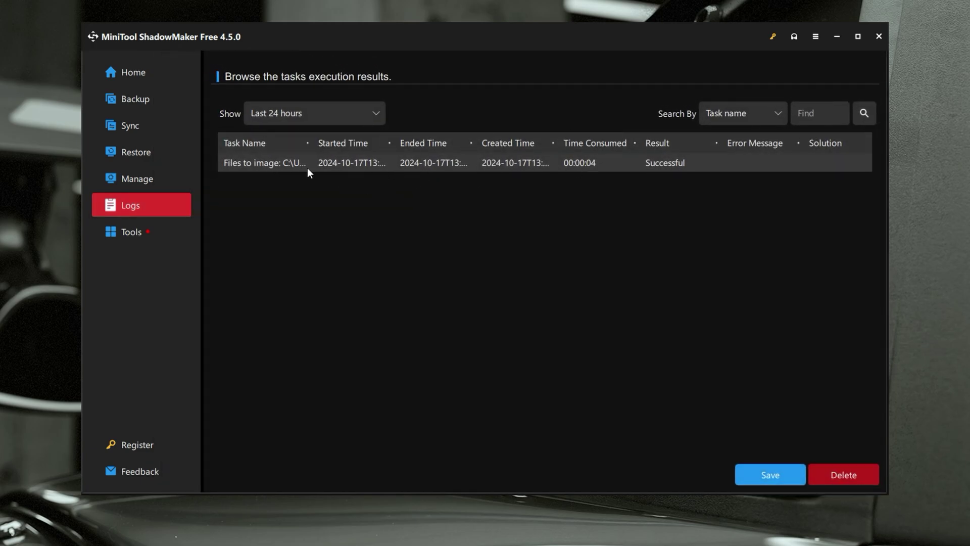
Step: Check the log periods, keeping Last 24 hours, then go to the Tools page
{"action": "left_click", "coordinate": [384, 117]}
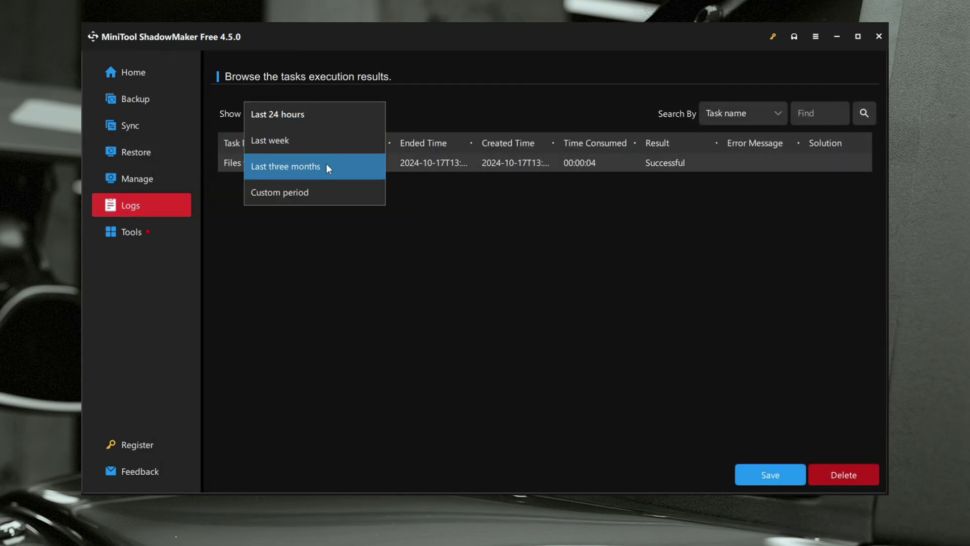
{"action": "left_click", "coordinate": [367, 278]}
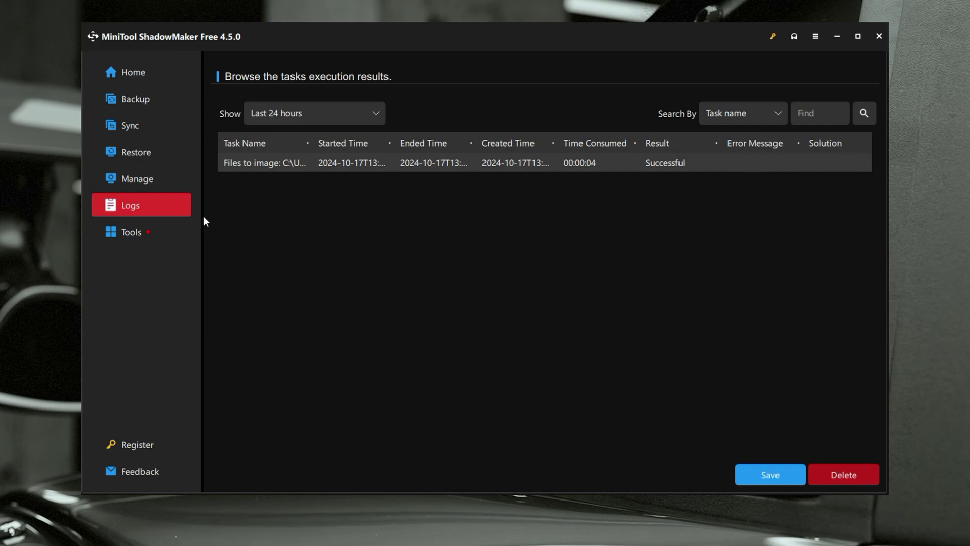
{"action": "left_click", "coordinate": [172, 230]}
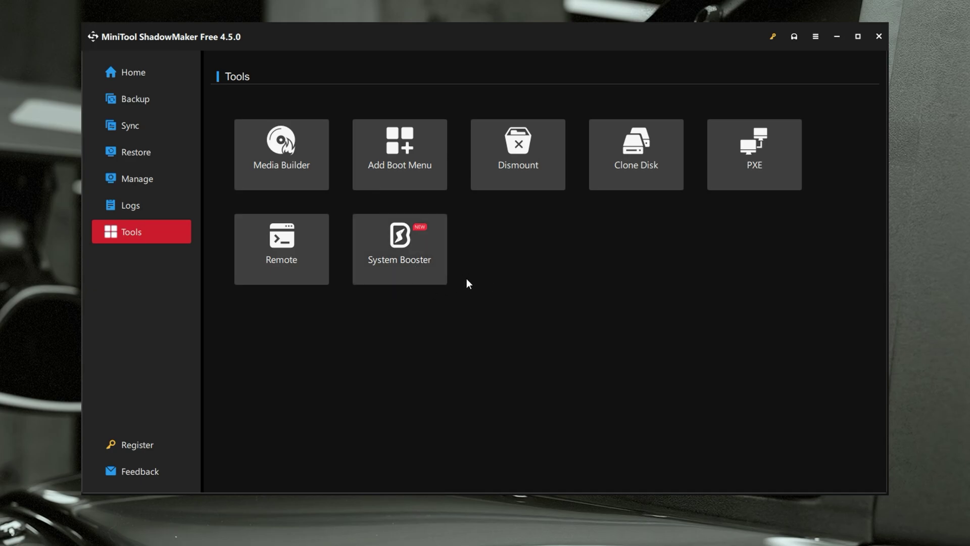
Step: Set the backup source to the OBS folder under User > Videos
{"action": "left_click", "coordinate": [175, 99]}
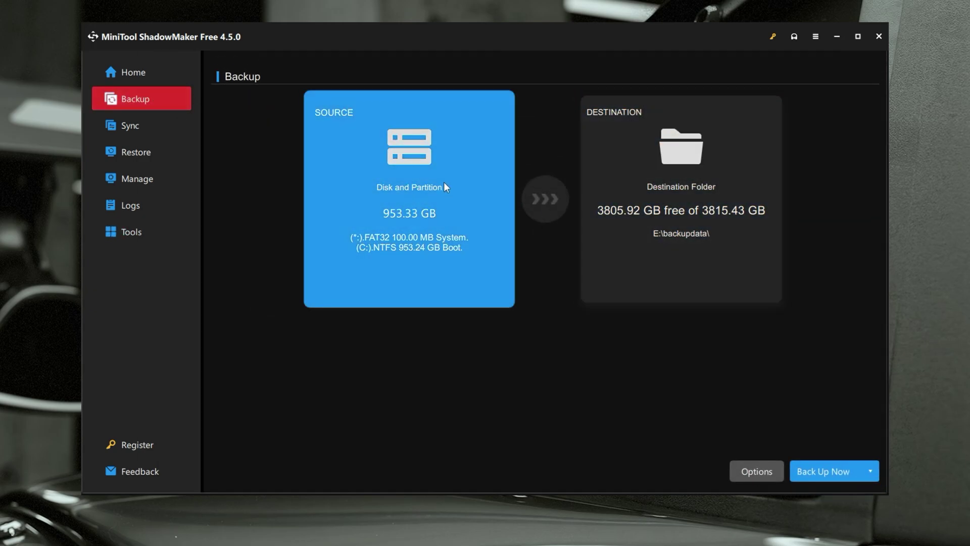
{"action": "left_click", "coordinate": [444, 182]}
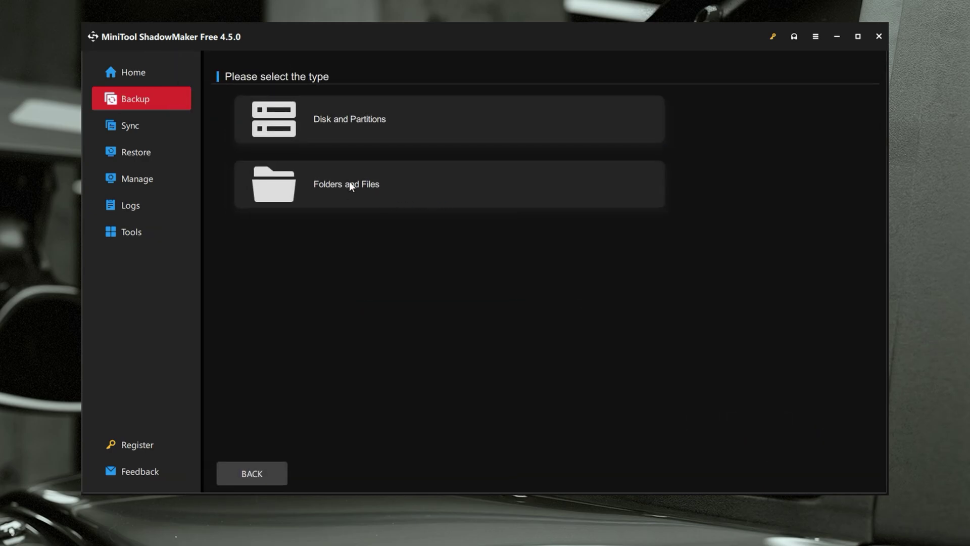
{"action": "left_click", "coordinate": [363, 185]}
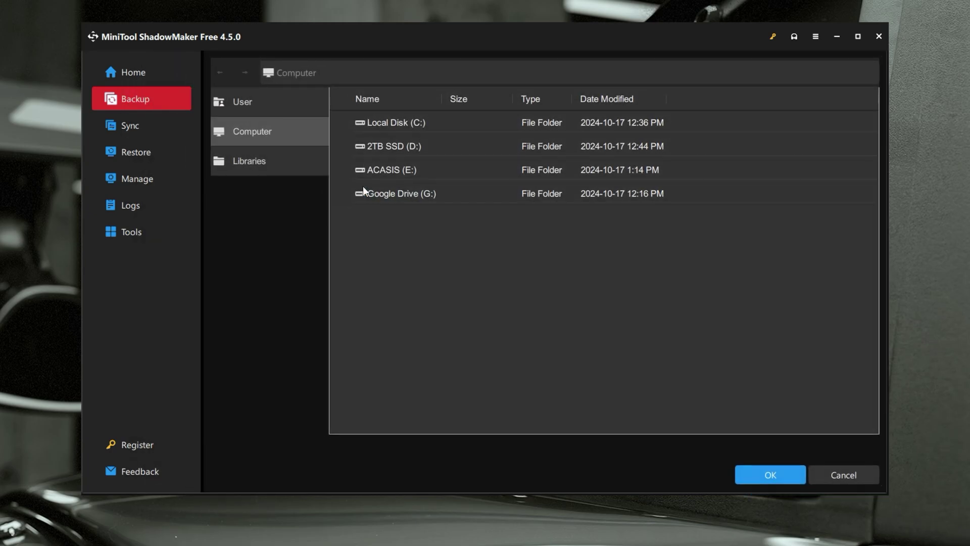
{"action": "left_click", "coordinate": [275, 101]}
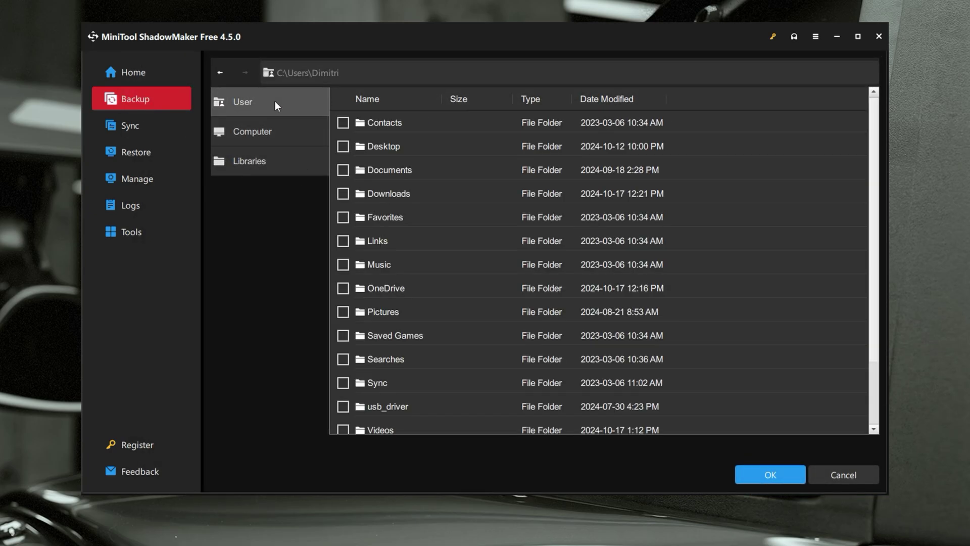
{"action": "scroll", "coordinate": [455, 278], "scroll_direction": "down", "scroll_amount": 2}
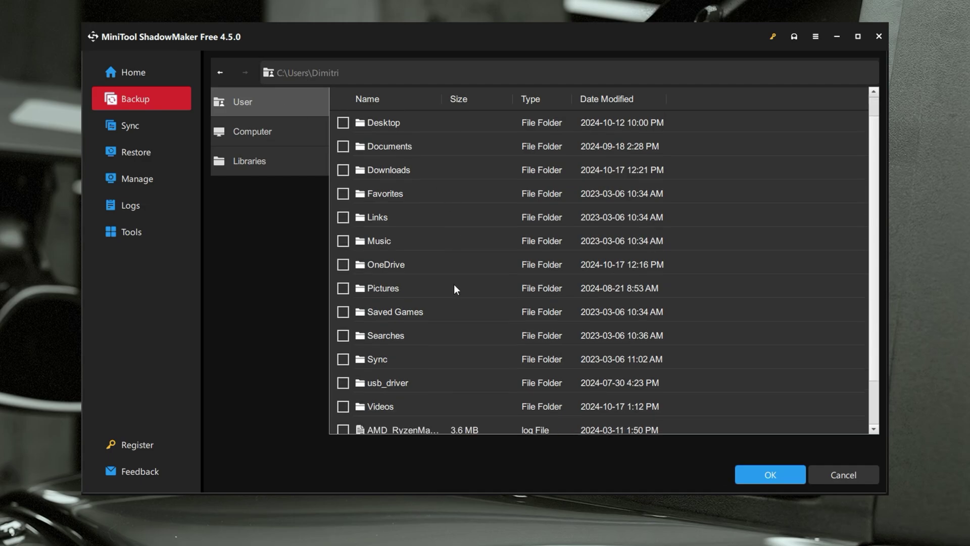
{"action": "double_click", "coordinate": [379, 396]}
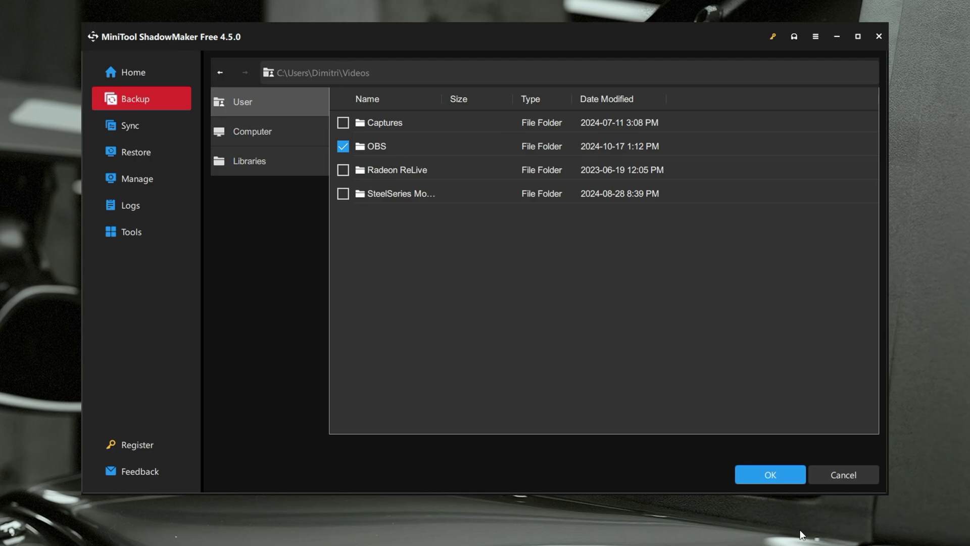
{"action": "left_click", "coordinate": [775, 475]}
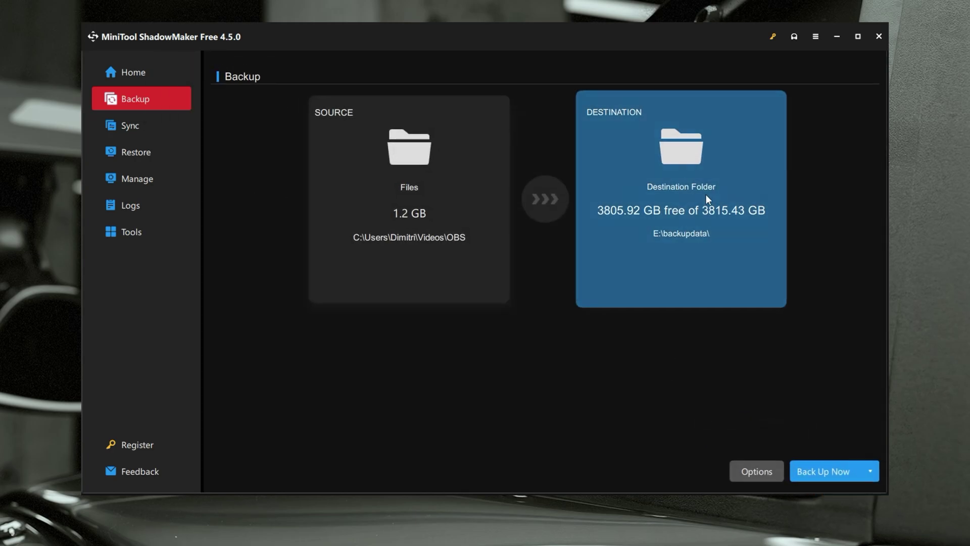
Step: Set the backup destination to the root of ACASIS (E:)
{"action": "left_click", "coordinate": [684, 156]}
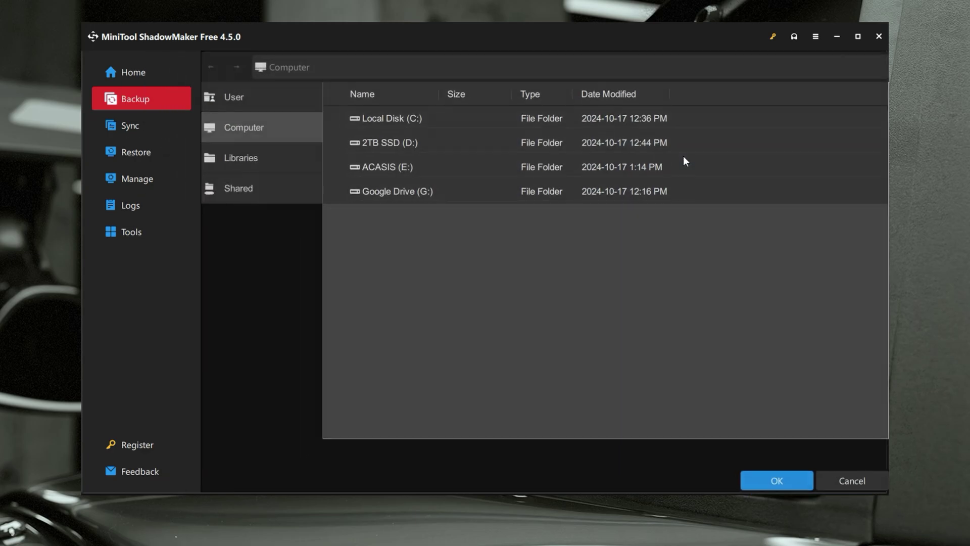
{"action": "double_click", "coordinate": [383, 170]}
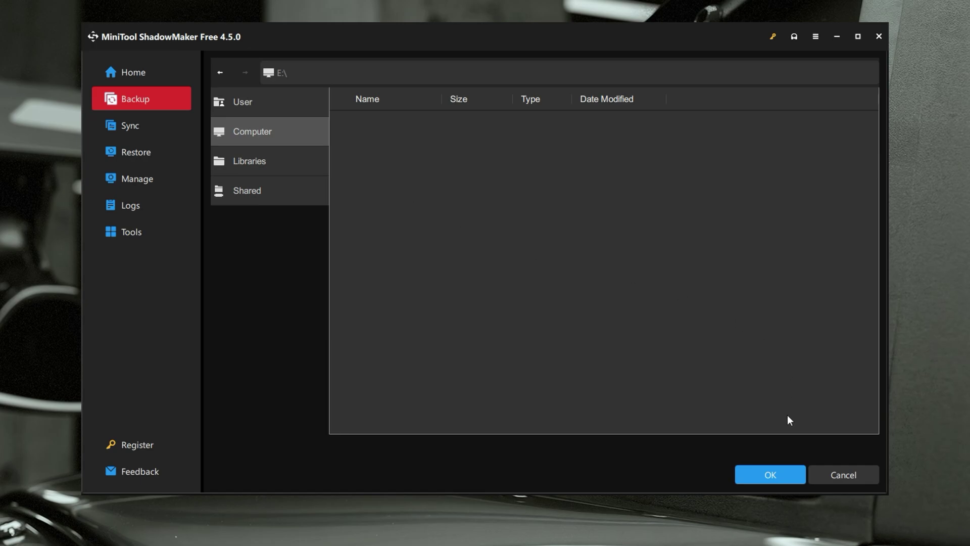
{"action": "left_click", "coordinate": [774, 471]}
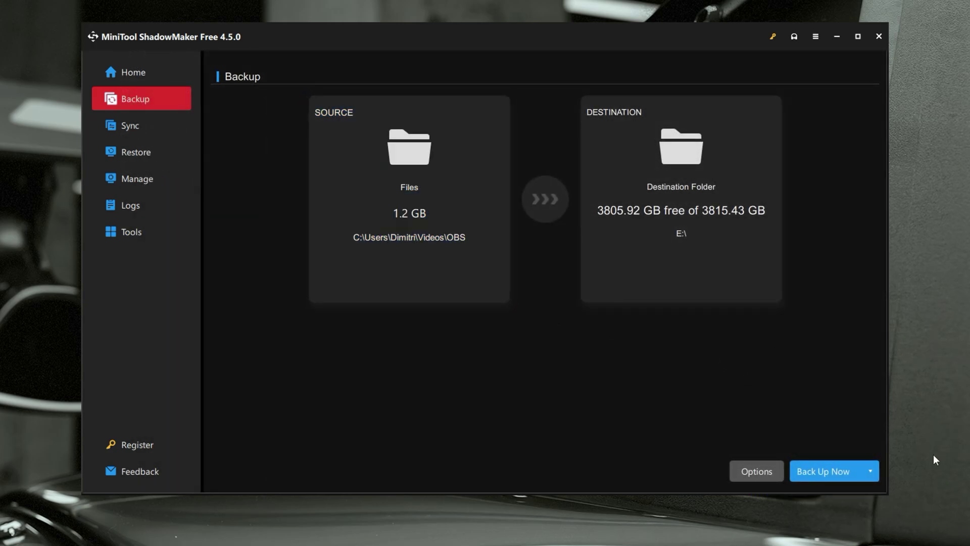
{"action": "left_click", "coordinate": [776, 469]}
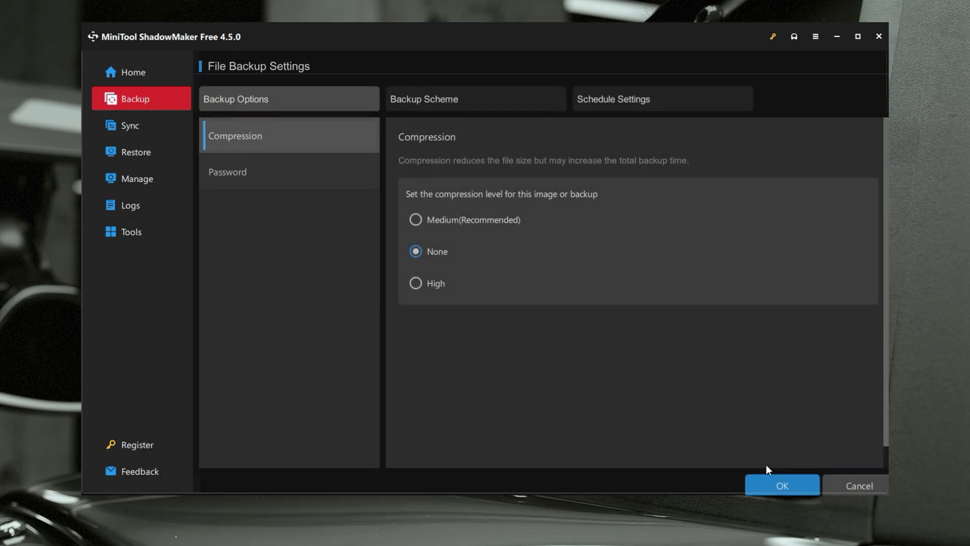
{"action": "left_click", "coordinate": [630, 110]}
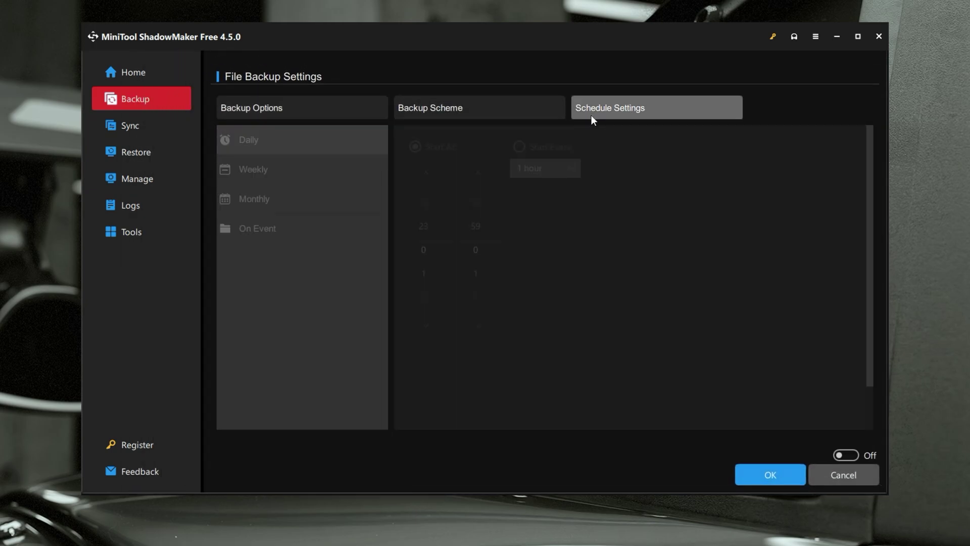
{"action": "left_click", "coordinate": [846, 455]}
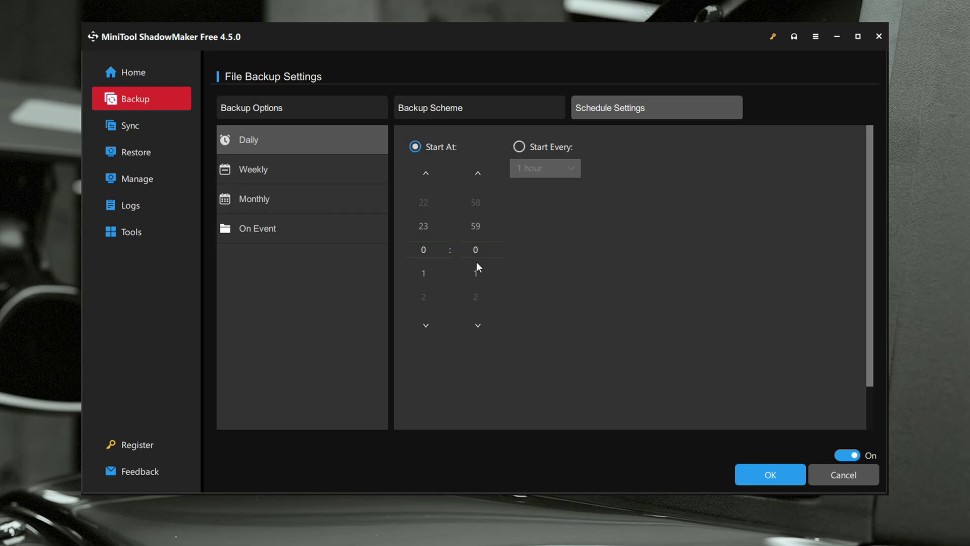
{"action": "left_click", "coordinate": [320, 236]}
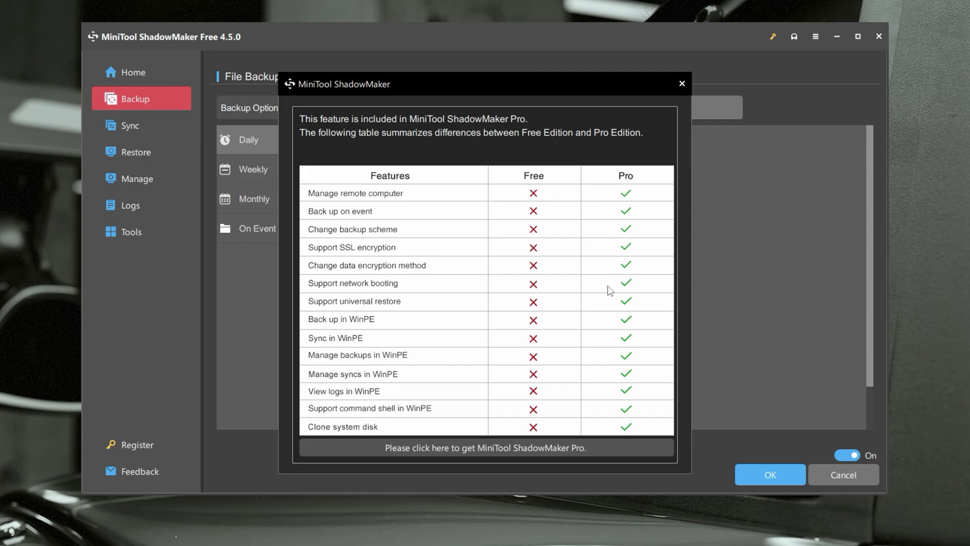
{"action": "left_click", "coordinate": [681, 85]}
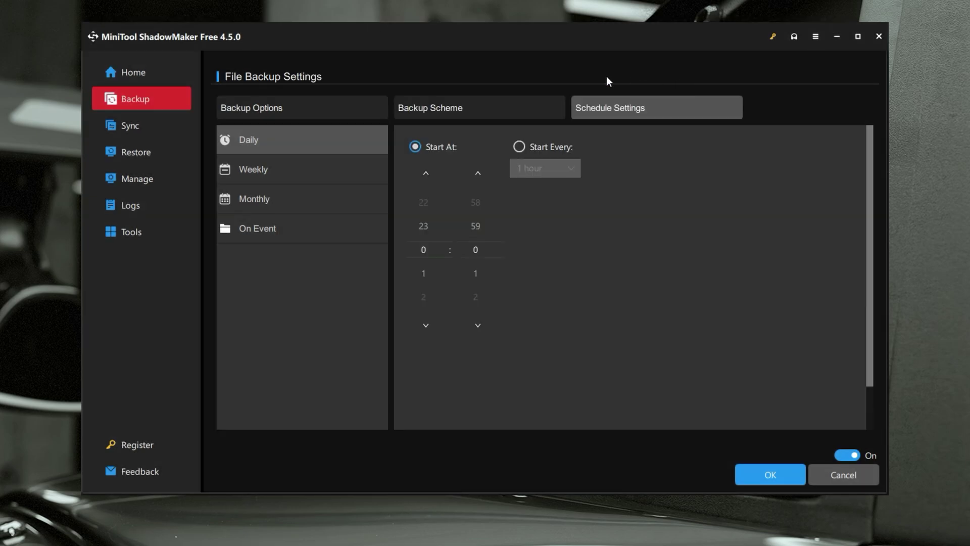
{"action": "left_click", "coordinate": [851, 456]}
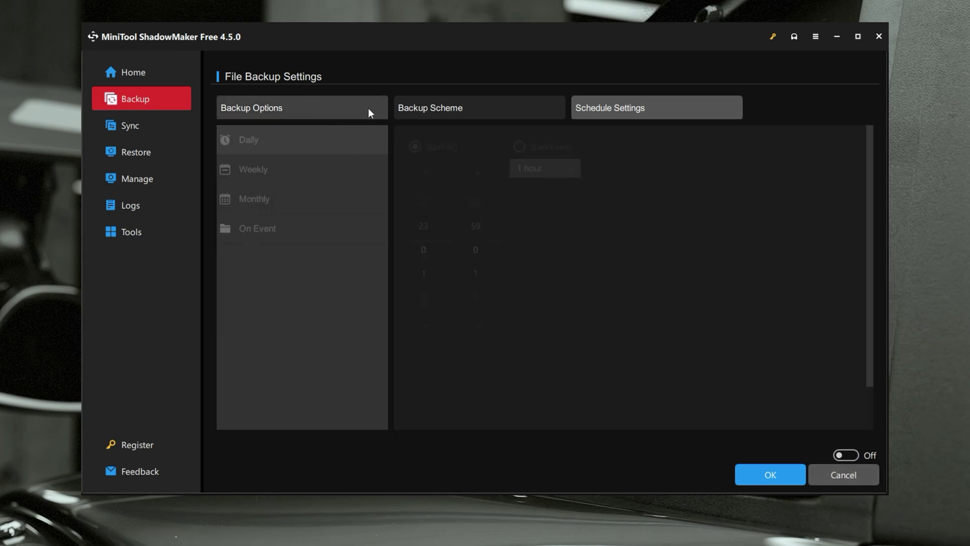
{"action": "left_click", "coordinate": [441, 108]}
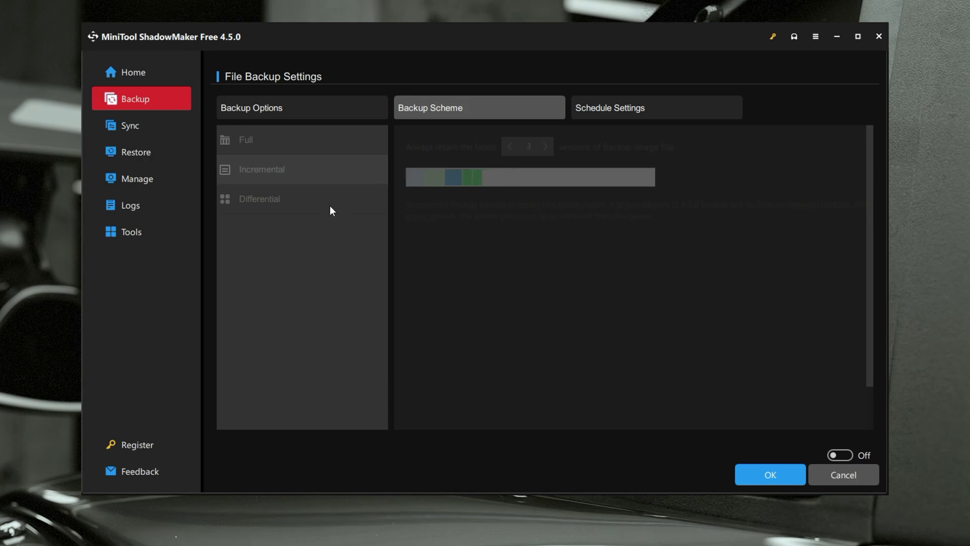
{"action": "left_click", "coordinate": [322, 112]}
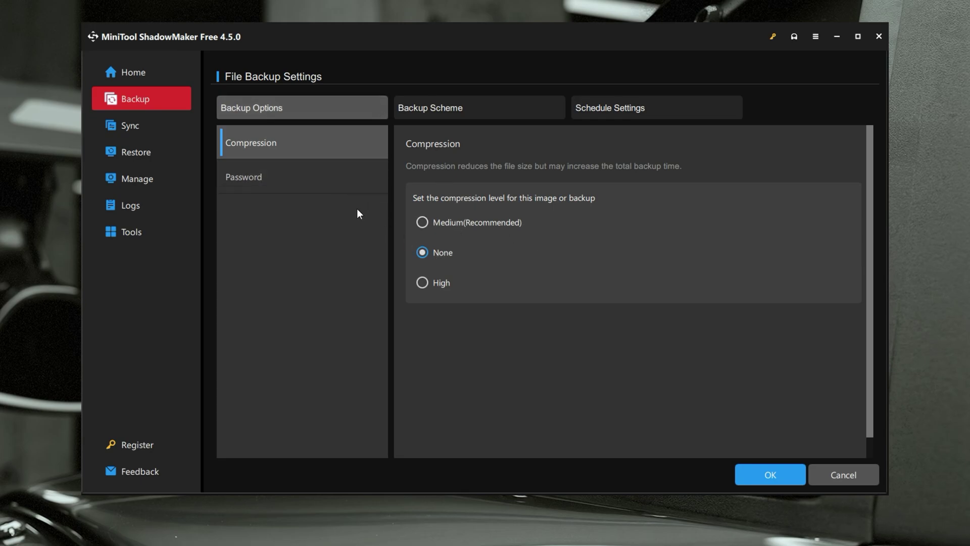
{"action": "left_click", "coordinate": [775, 474]}
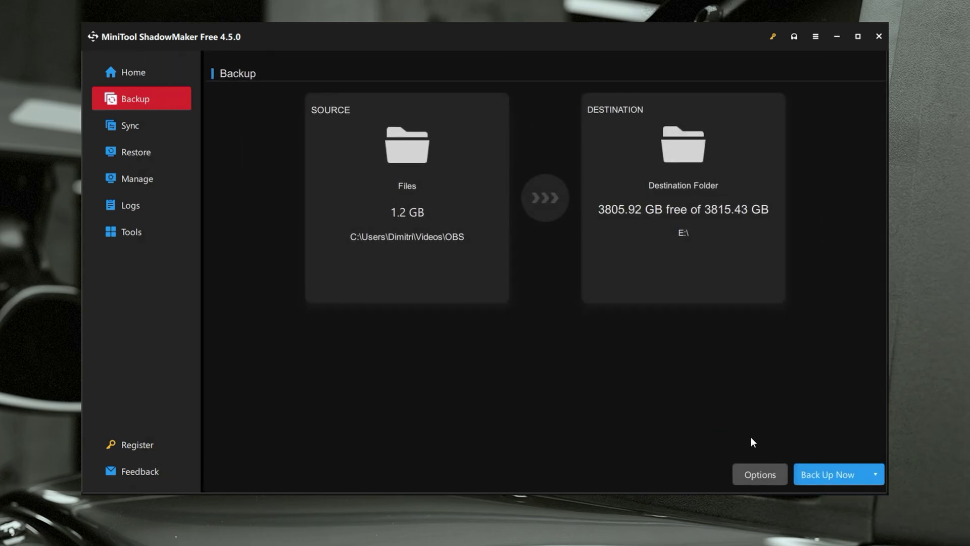
Step: Run the OBS folder backup to E:\ now, then open File Explorer
{"action": "left_click", "coordinate": [824, 471]}
{"action": "left_click", "coordinate": [474, 289]}
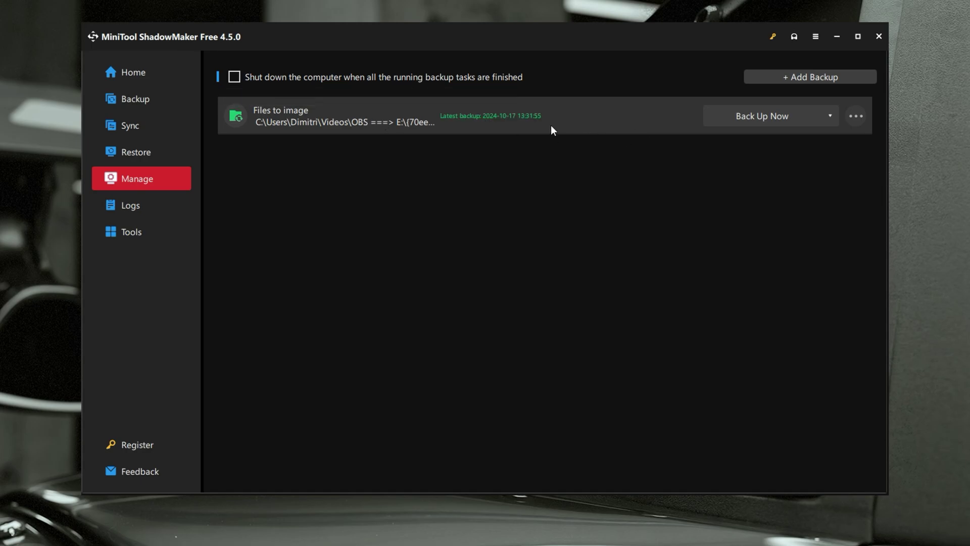
{"action": "key", "text": "super+e"}
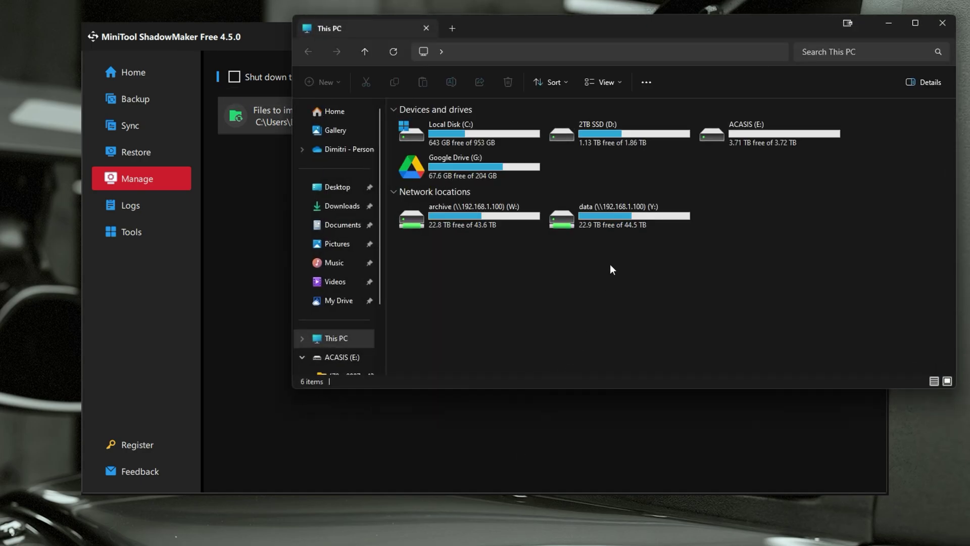
{"action": "double_click", "coordinate": [790, 136]}
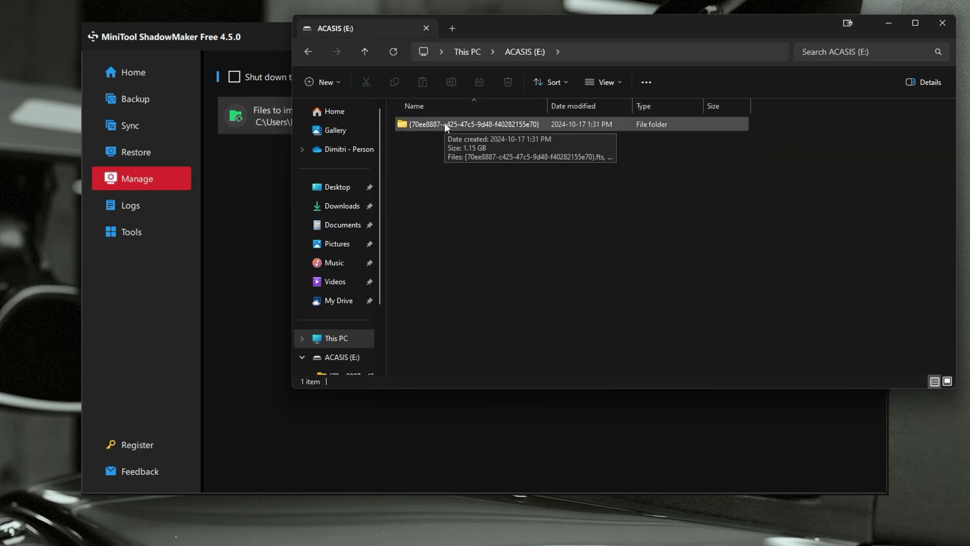
{"action": "double_click", "coordinate": [444, 123]}
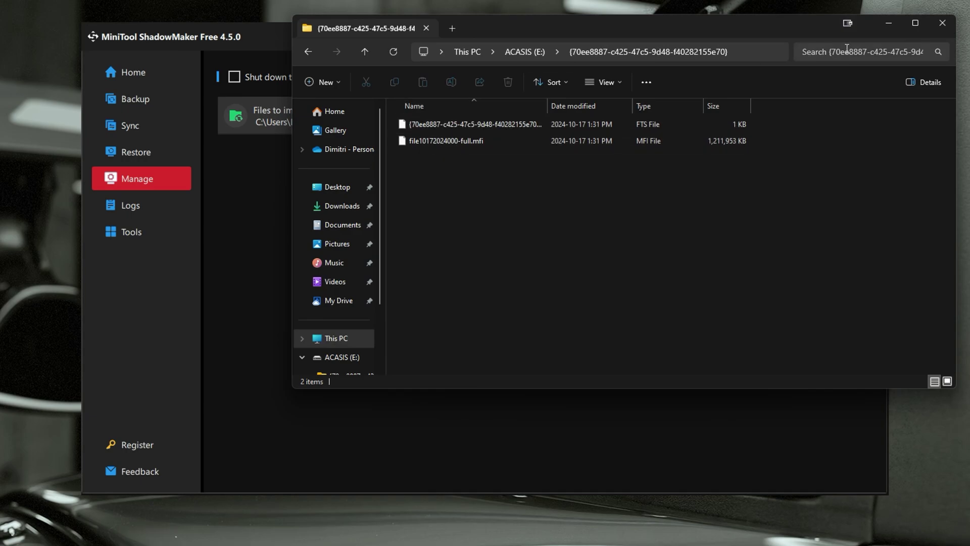
{"action": "left_click", "coordinate": [943, 23]}
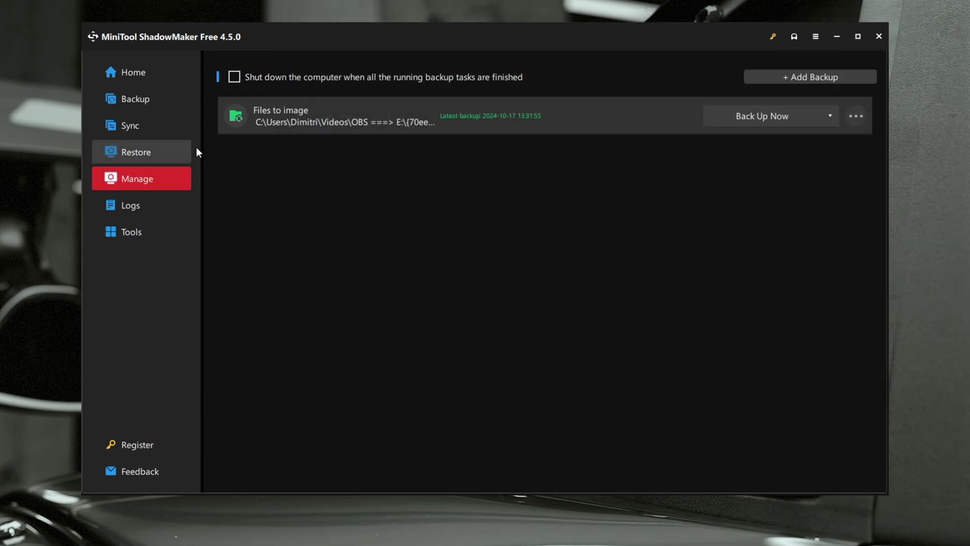
Step: Reopen File Explorer and delete the OBS folder from Videos
{"action": "key", "text": "super+e"}
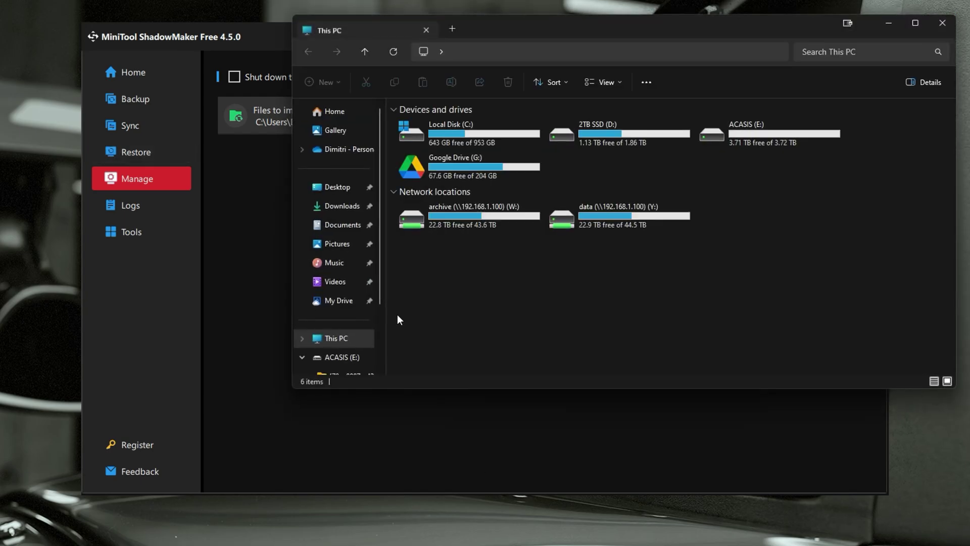
{"action": "left_click", "coordinate": [335, 281]}
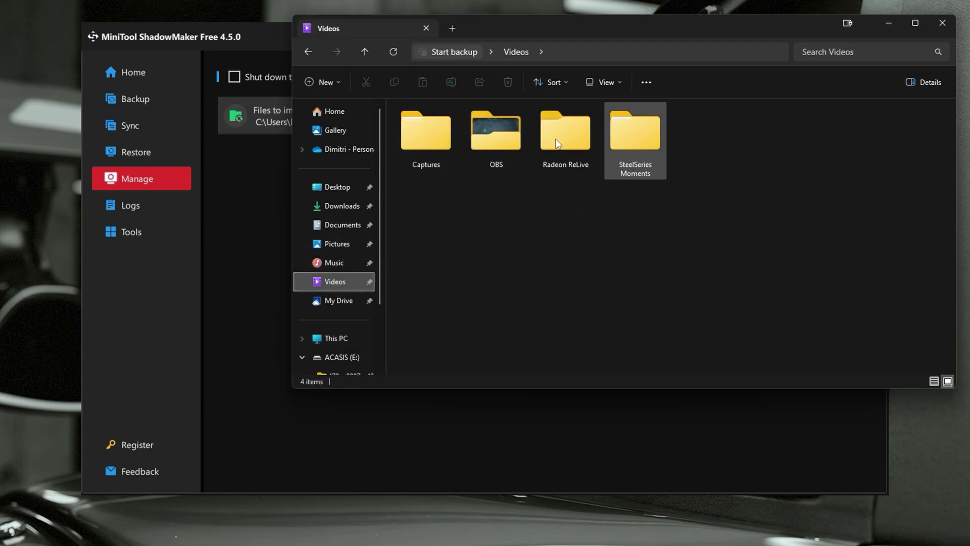
{"action": "left_click", "coordinate": [478, 124]}
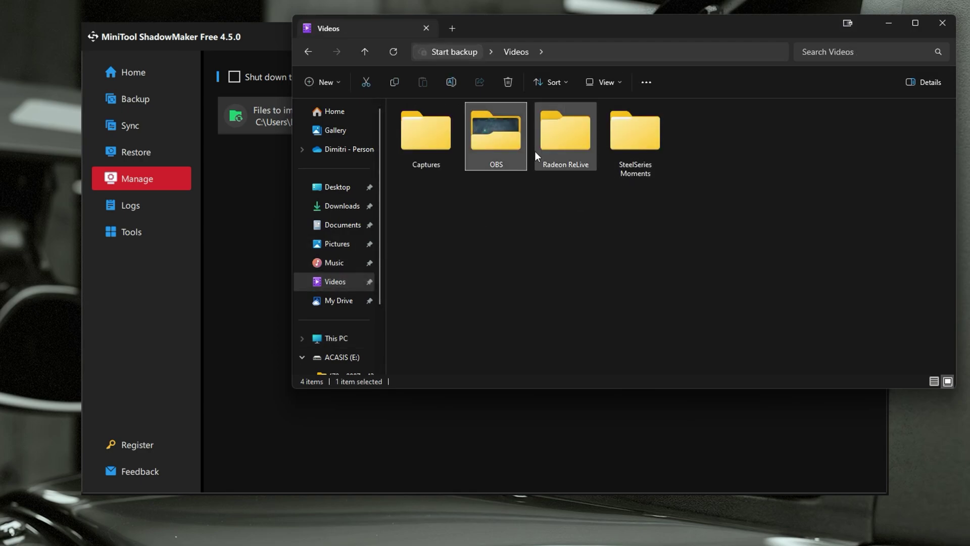
{"action": "key", "text": "Delete"}
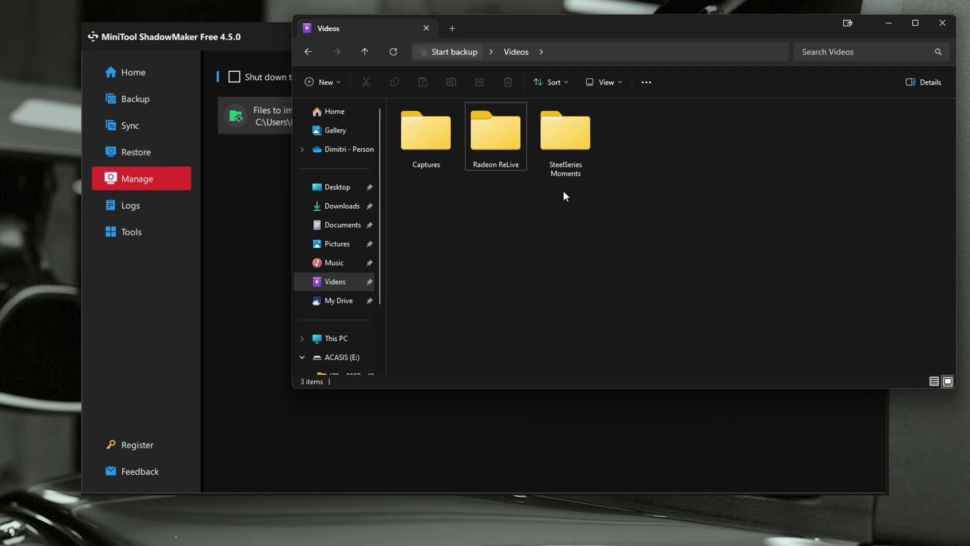
Step: Pick the 2024-10-17 1:31 PM OBS backup version and select C:\Users\…\Videos\OBS for restoring
{"action": "left_click", "coordinate": [225, 177]}
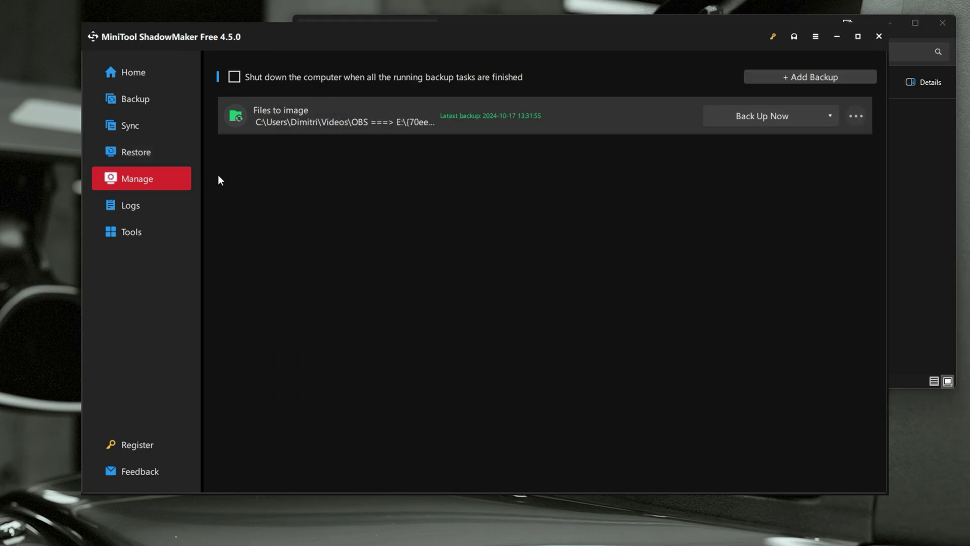
{"action": "left_click", "coordinate": [153, 153]}
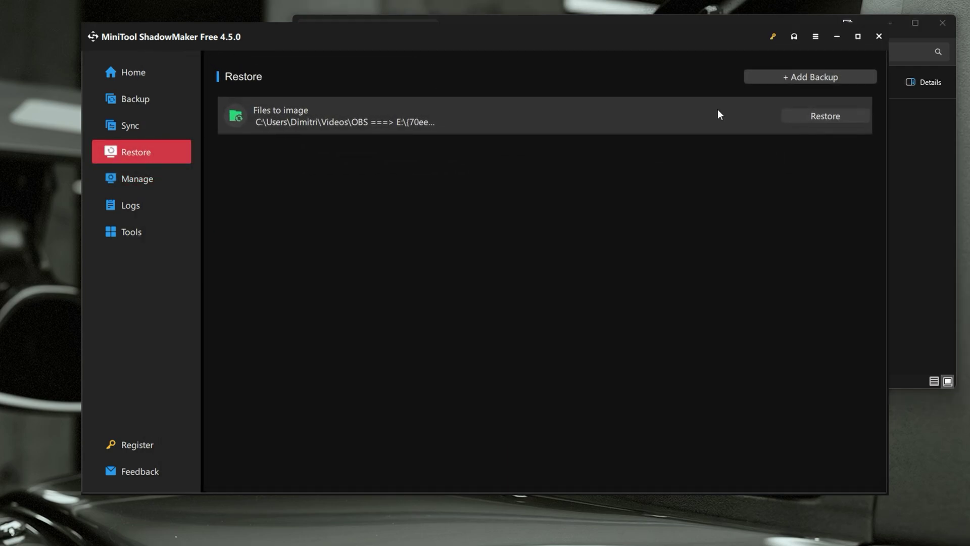
{"action": "left_click", "coordinate": [816, 116]}
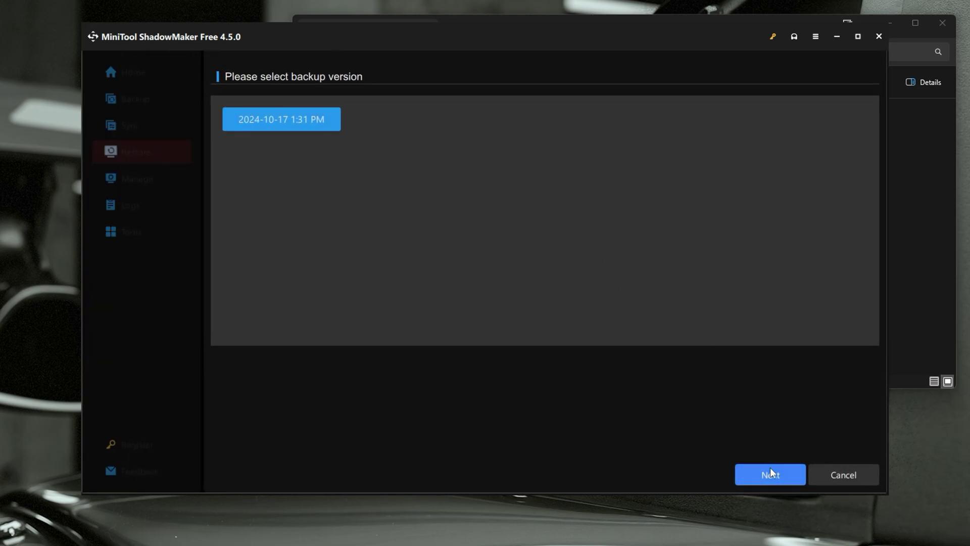
{"action": "left_click", "coordinate": [770, 472]}
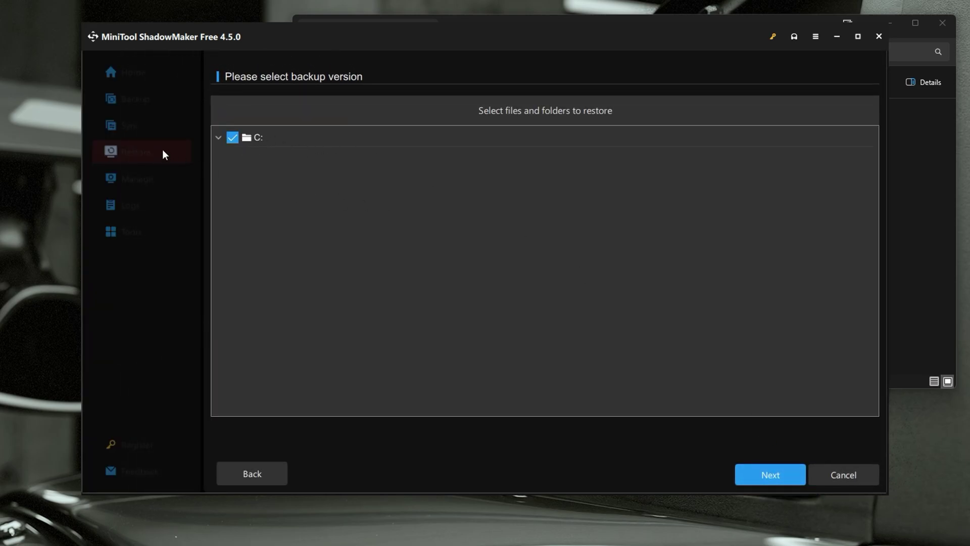
{"action": "left_click", "coordinate": [219, 137]}
{"action": "left_click", "coordinate": [232, 161]}
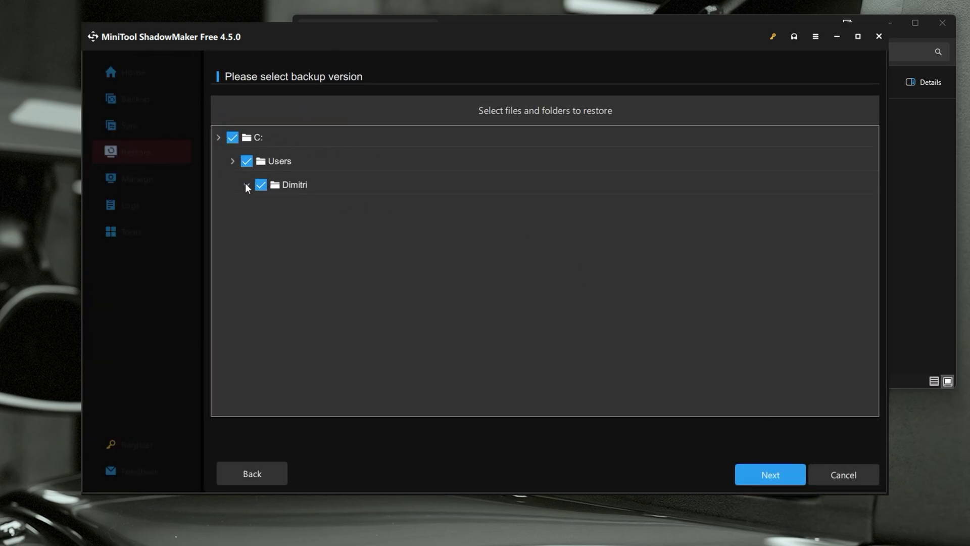
{"action": "left_click", "coordinate": [246, 184]}
{"action": "left_click", "coordinate": [260, 209]}
{"action": "left_click", "coordinate": [274, 232]}
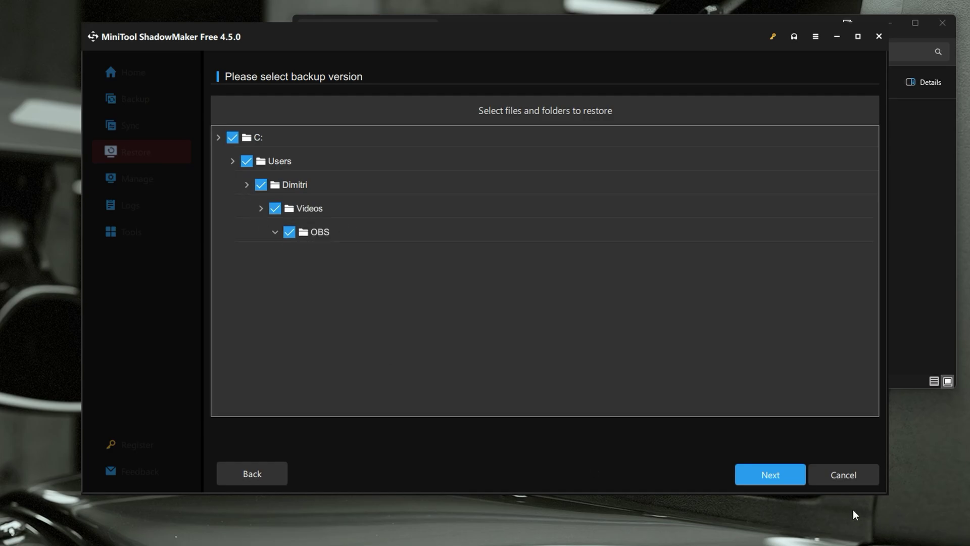
{"action": "left_click", "coordinate": [795, 477]}
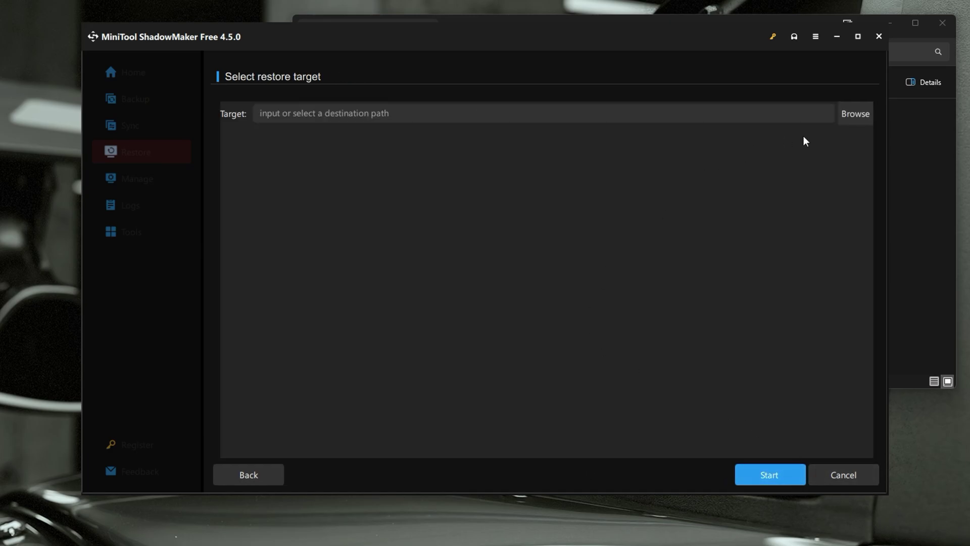
Step: Set the user's Videos folder as the restore target, run the restore, and dismiss the completion message
{"action": "left_click", "coordinate": [847, 115]}
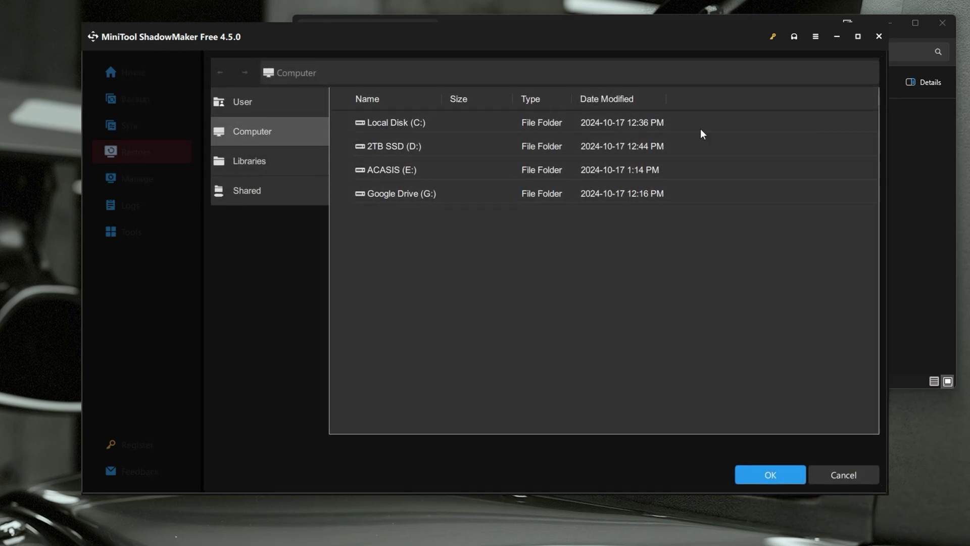
{"action": "left_click", "coordinate": [273, 108]}
{"action": "scroll", "coordinate": [392, 253], "scroll_direction": "down", "scroll_amount": 2}
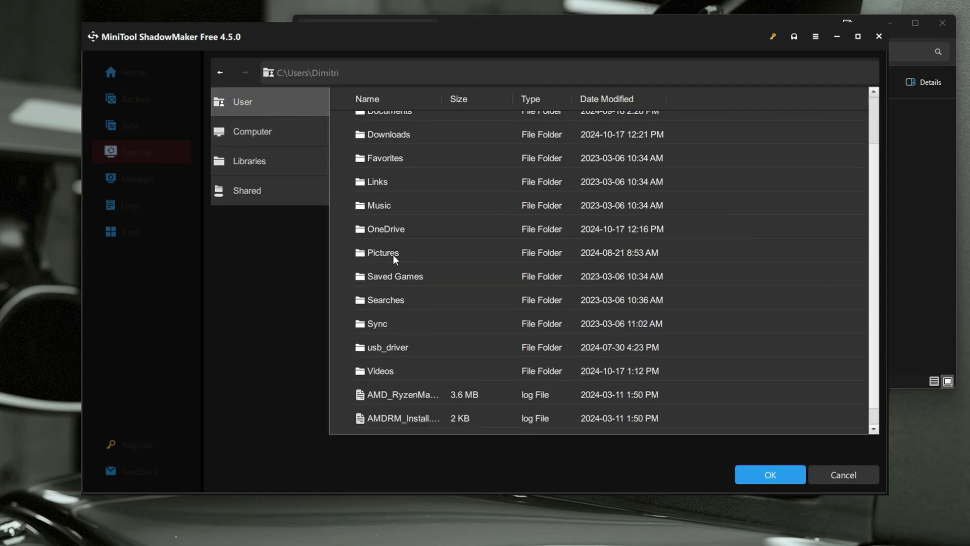
{"action": "double_click", "coordinate": [384, 370]}
{"action": "left_click", "coordinate": [771, 476]}
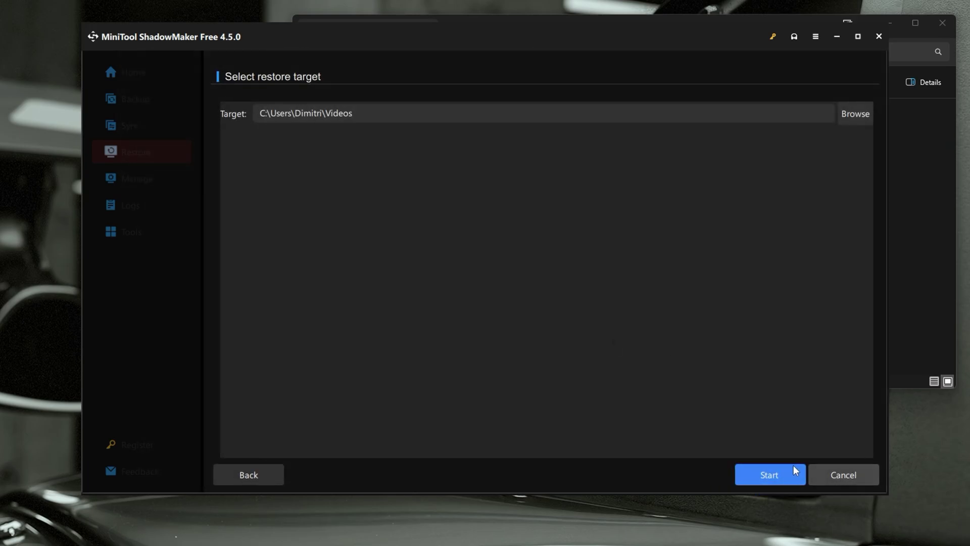
{"action": "left_click", "coordinate": [792, 466]}
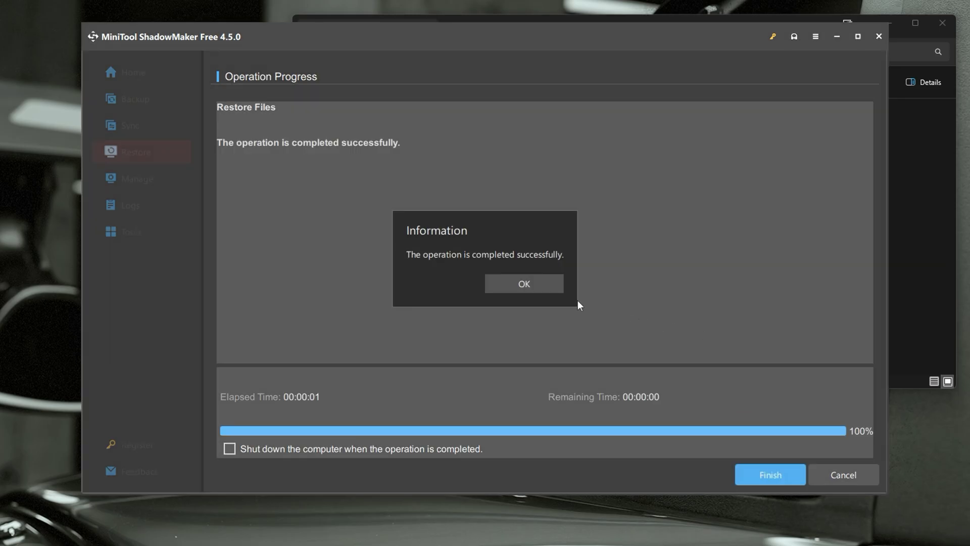
{"action": "left_click", "coordinate": [541, 287]}
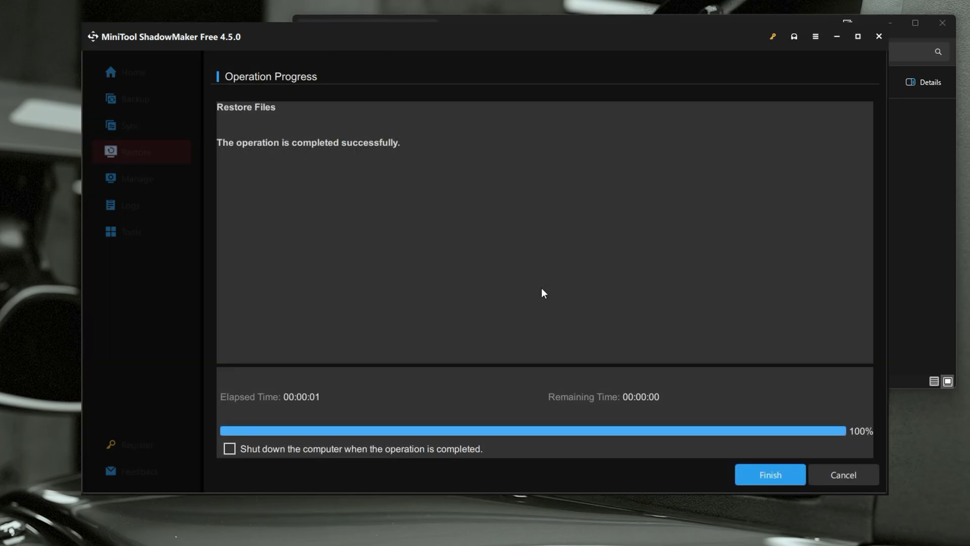
{"action": "left_click", "coordinate": [923, 152]}
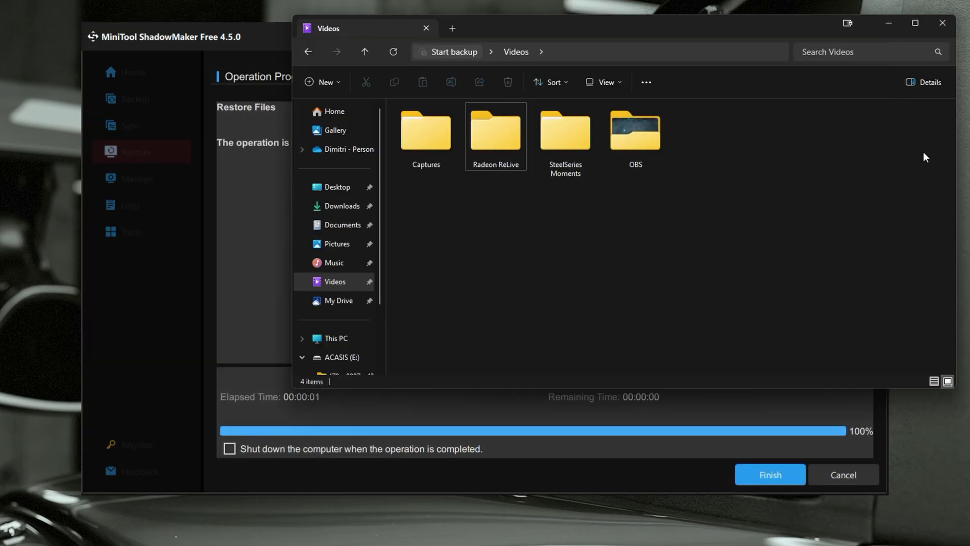
{"action": "left_click", "coordinate": [647, 145]}
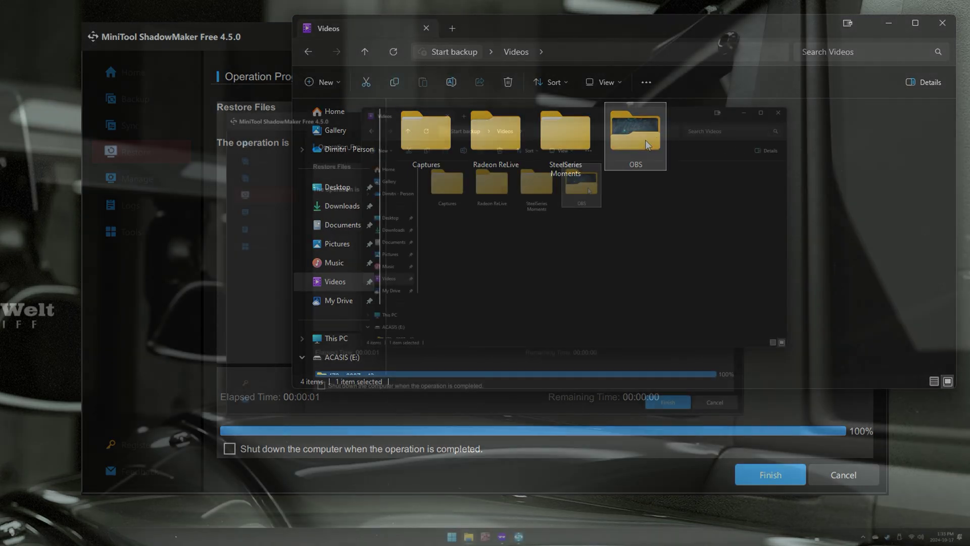
{"action": "double_click", "coordinate": [647, 144]}
{"action": "double_click", "coordinate": [447, 189]}
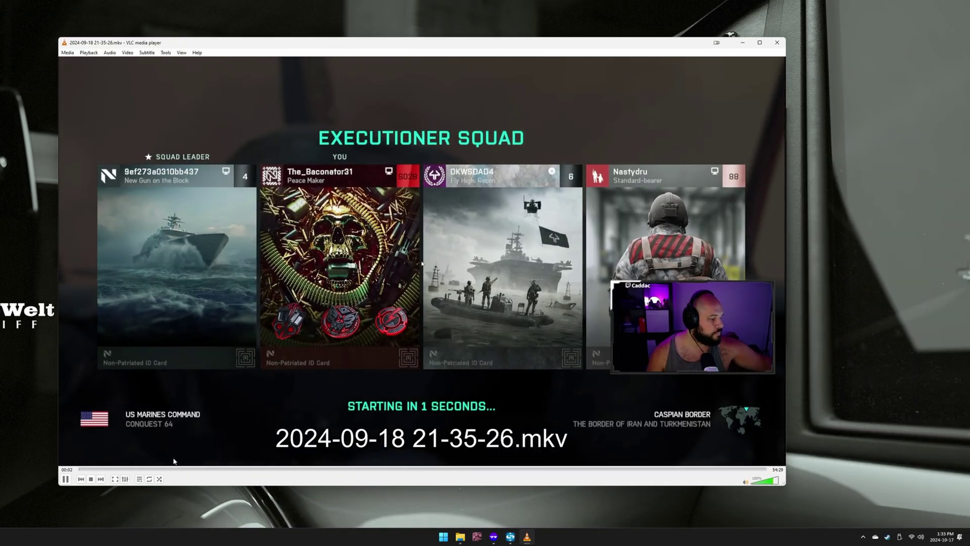
Step: Seek the recording to 06:59, 15:13 and 28:45 to check playback, then close VLC
{"action": "left_click", "coordinate": [166, 469]}
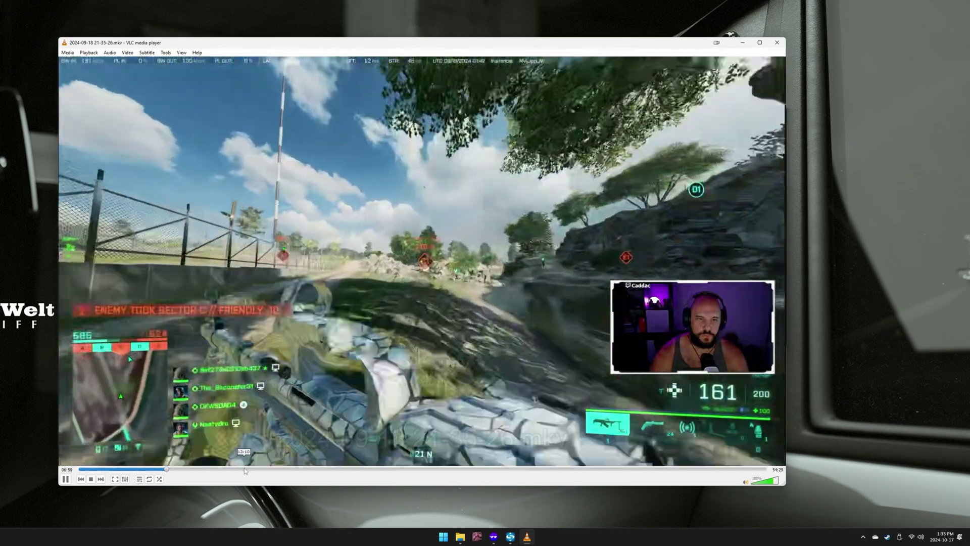
{"action": "left_click", "coordinate": [271, 469]}
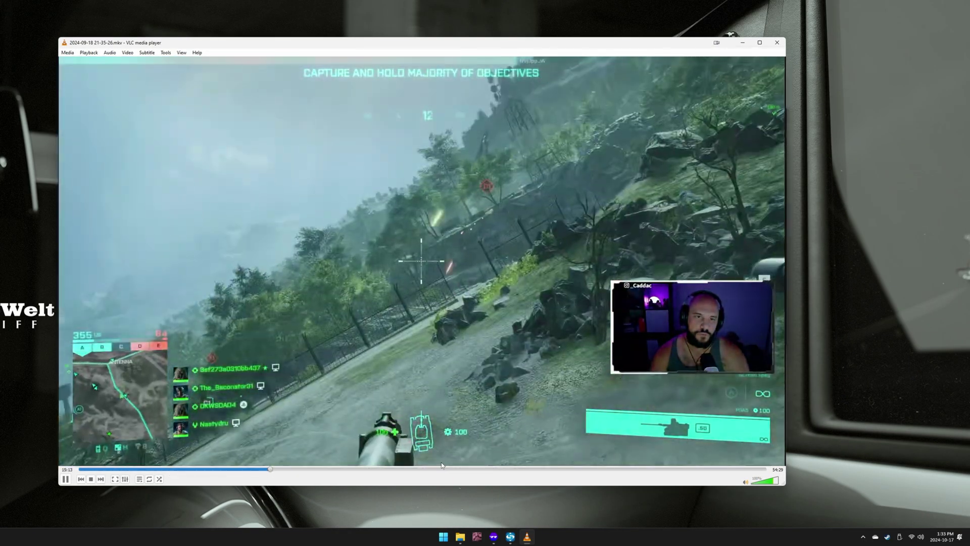
{"action": "left_click", "coordinate": [441, 469]}
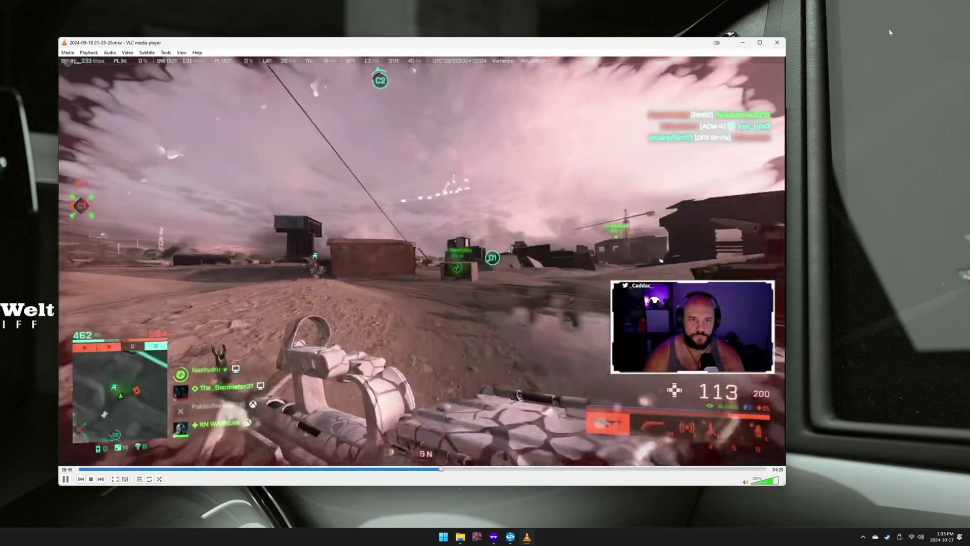
{"action": "left_click", "coordinate": [778, 43]}
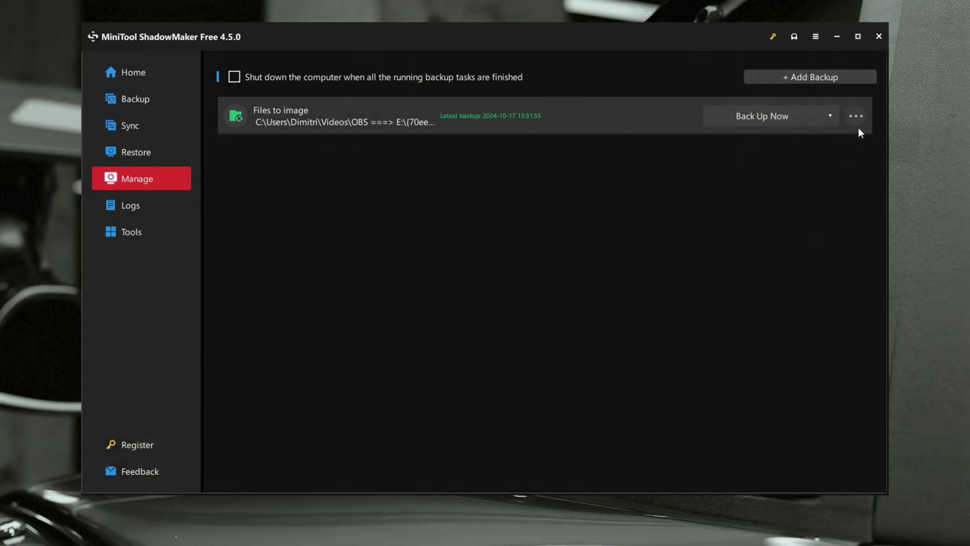
Step: Run Verify on the OBS backup task's image and dismiss the success message
{"action": "left_click", "coordinate": [858, 117]}
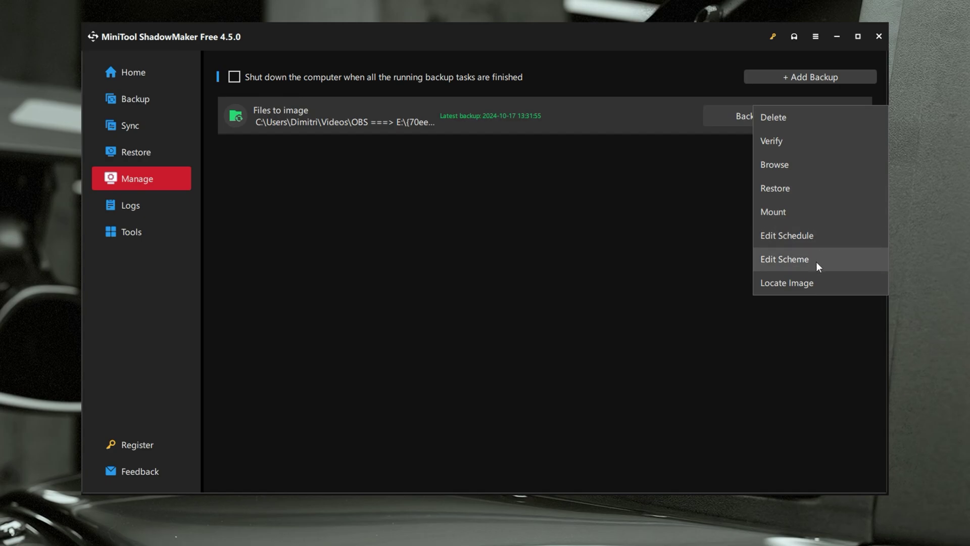
{"action": "left_click", "coordinate": [811, 142]}
{"action": "left_click", "coordinate": [758, 473]}
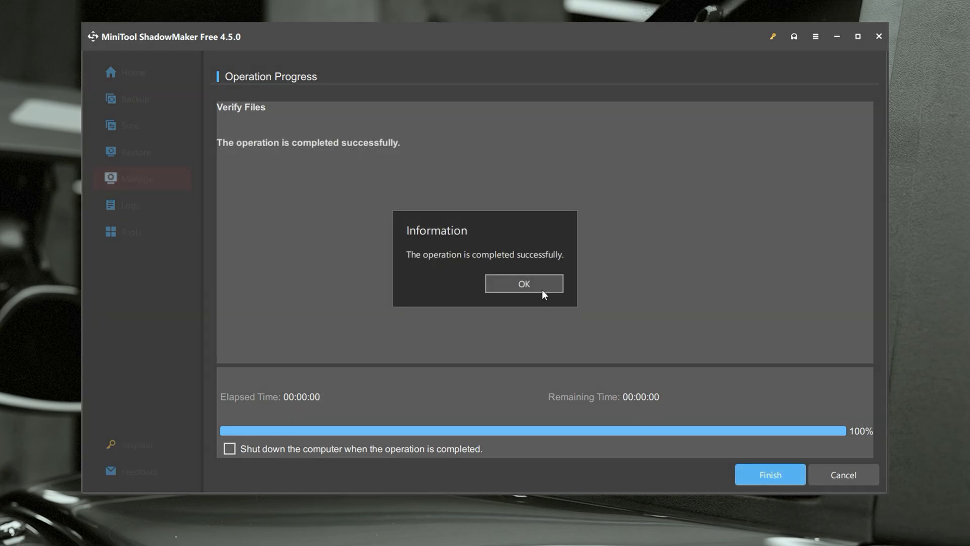
{"action": "left_click", "coordinate": [541, 290]}
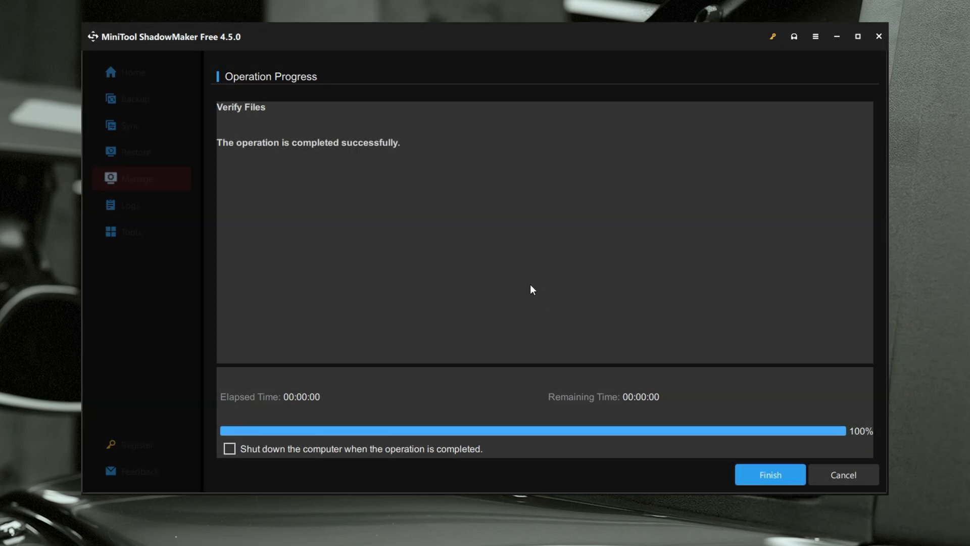